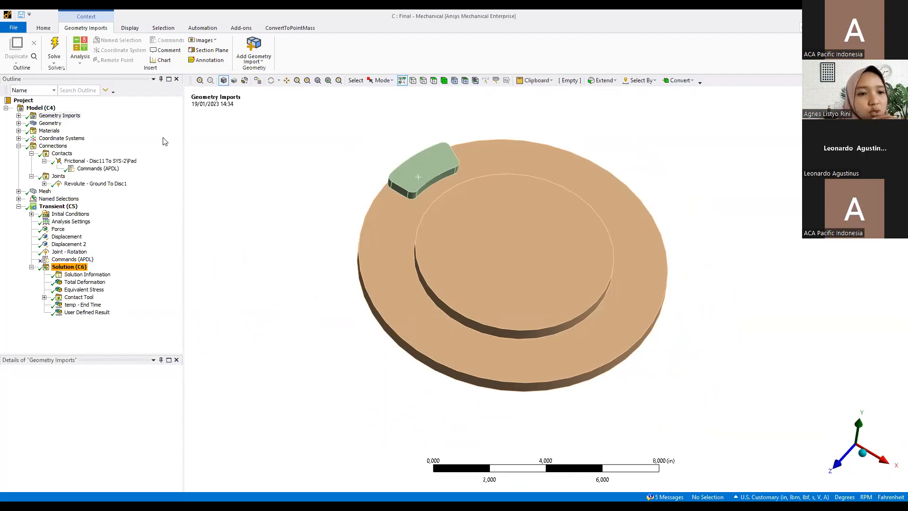
# Review the loads and supports of the Transient analysis and expand the Geometry branch to view its bodies and command snippets
pyautogui.click(58, 206)
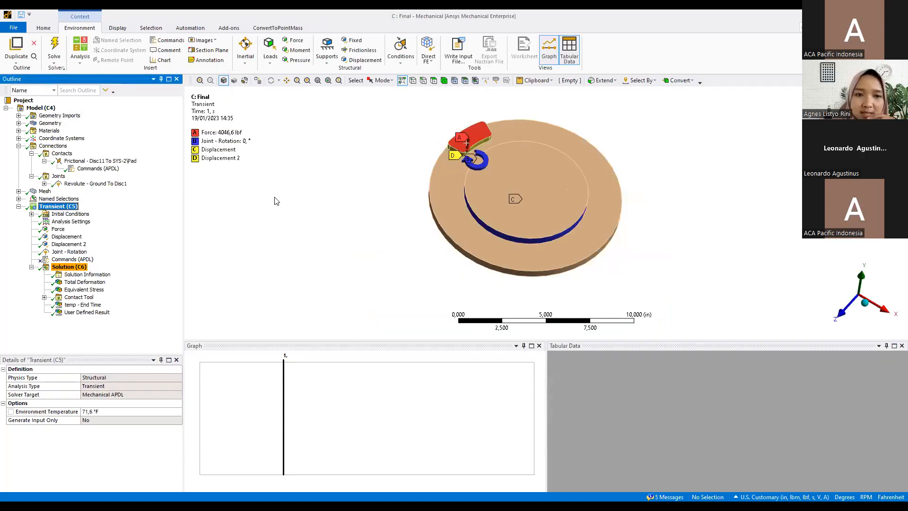
pyautogui.click(303, 203)
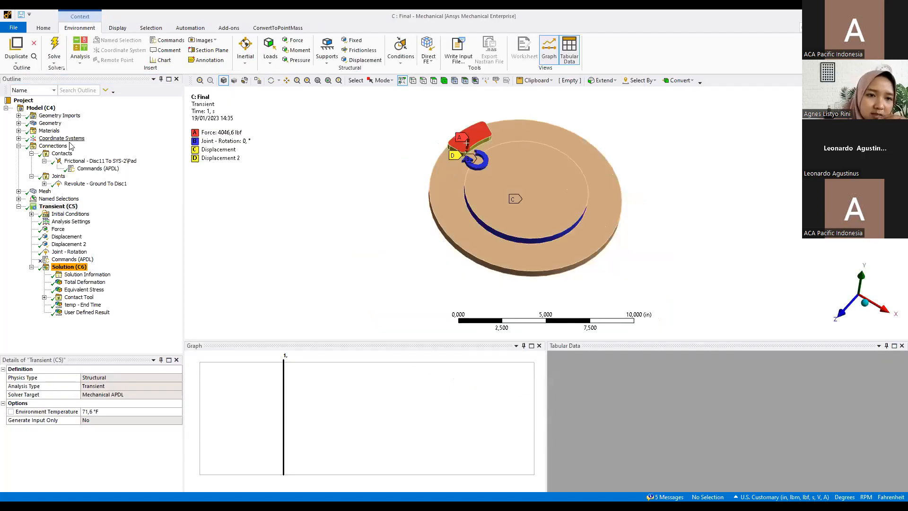
pyautogui.click(18, 123)
pyautogui.click(52, 124)
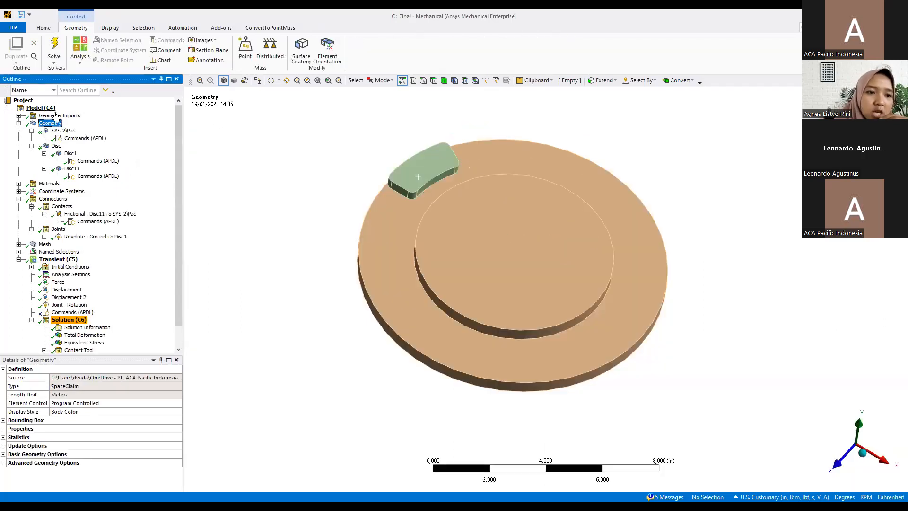
pyautogui.click(235, 169)
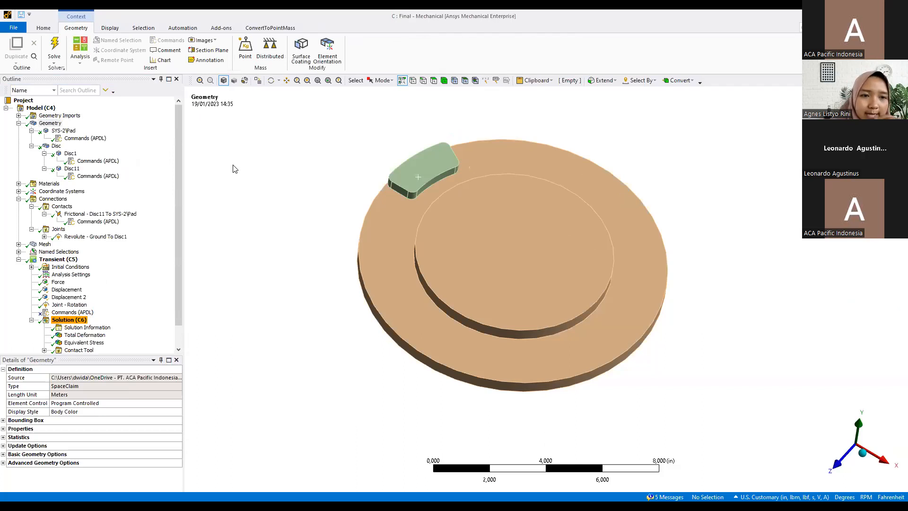
pyautogui.moveTo(409, 218); pyautogui.dragTo(489, 240, button='middle')
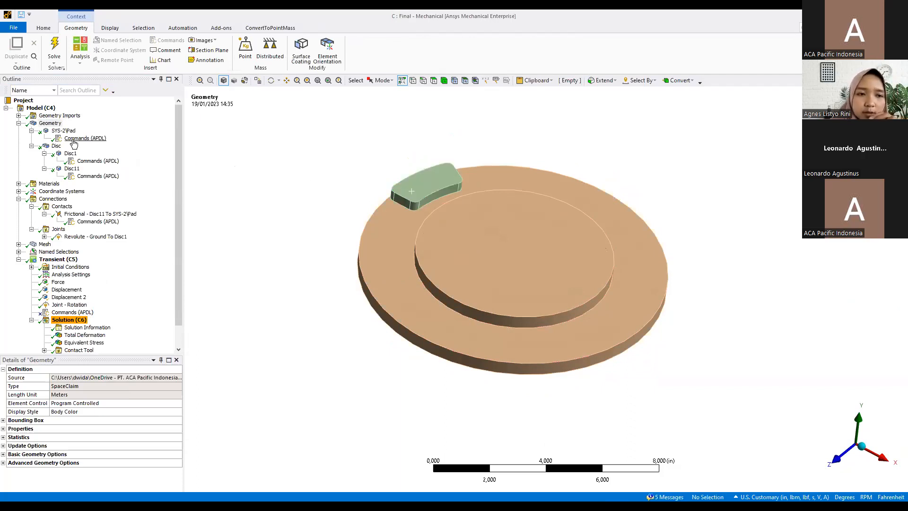
# Open the APDL commands under the SYS-2\Pad body and examine the element type line at the end
pyautogui.click(74, 139)
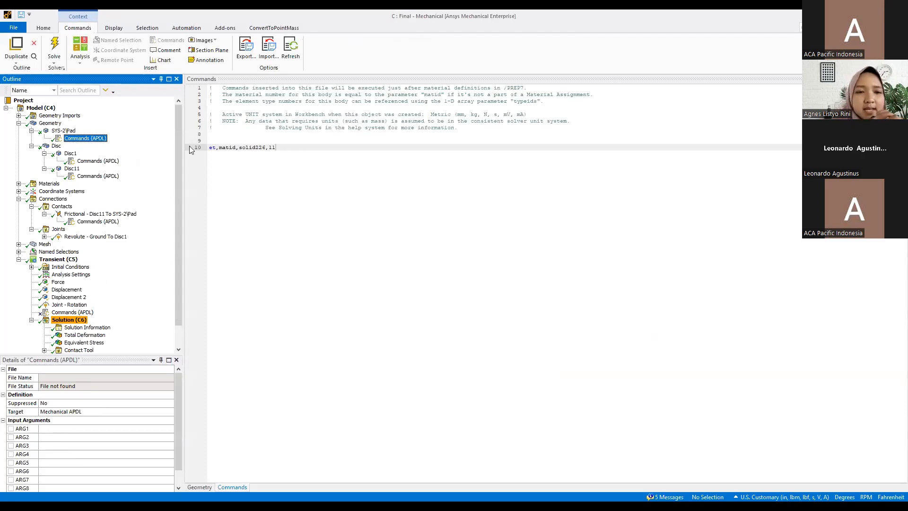
pyautogui.moveTo(210, 148)
pyautogui.mouseDown()
pyautogui.moveTo(276, 148)
pyautogui.moveTo(209, 148)
pyautogui.mouseUp()
pyautogui.click(286, 151)
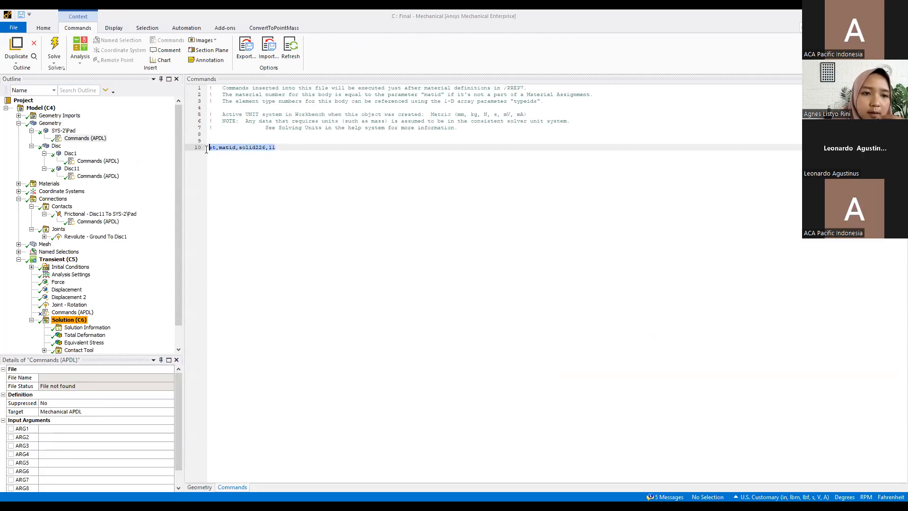
pyautogui.click(258, 142)
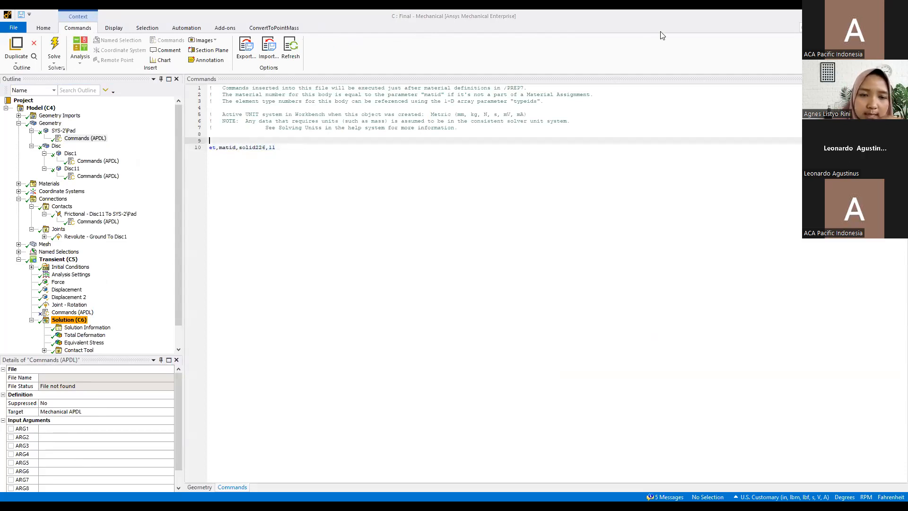
pyautogui.click(231, 147)
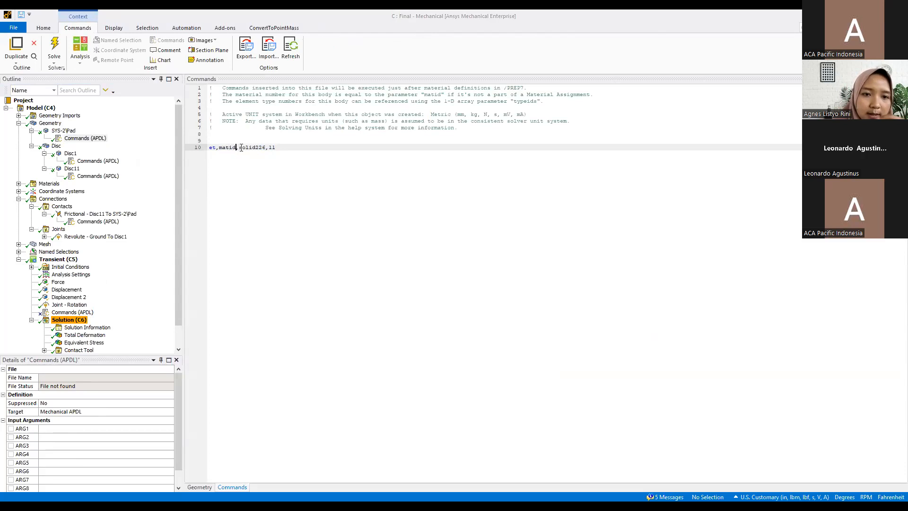
# Copy the element name solid226 from the Pad's element type command
pyautogui.moveTo(239, 147); pyautogui.dragTo(265, 149)
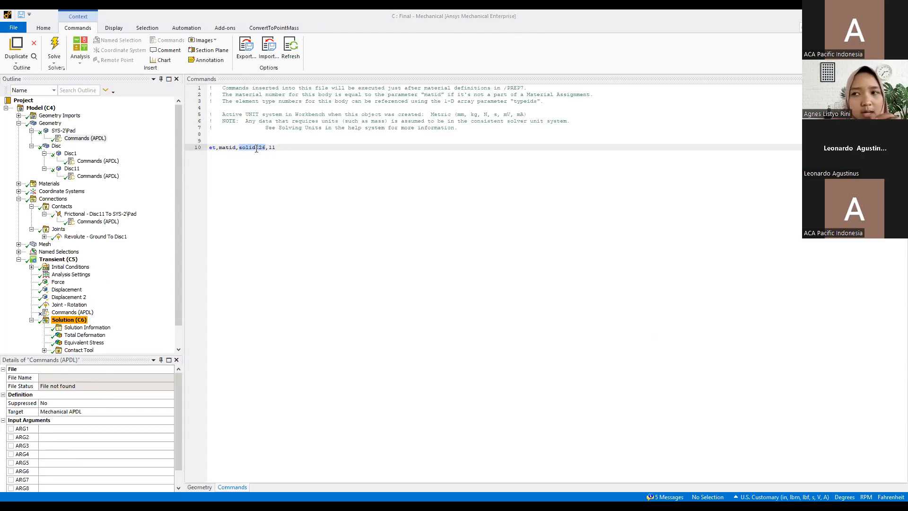
pyautogui.rightClick(257, 153)
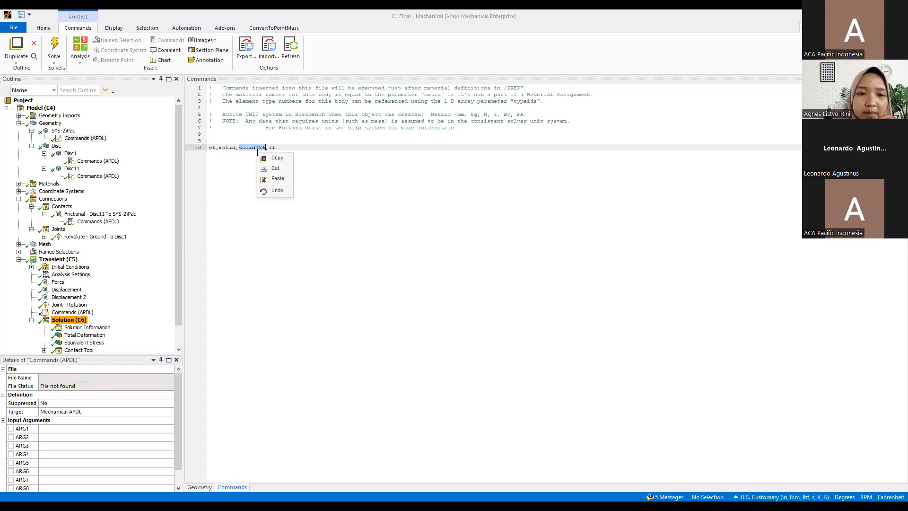
pyautogui.click(260, 158)
pyautogui.click(276, 154)
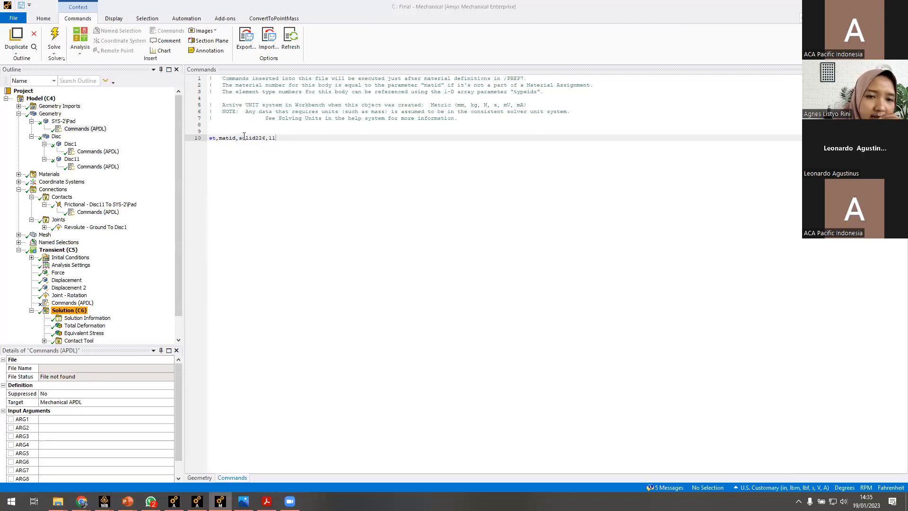
pyautogui.moveTo(238, 138); pyautogui.dragTo(307, 157)
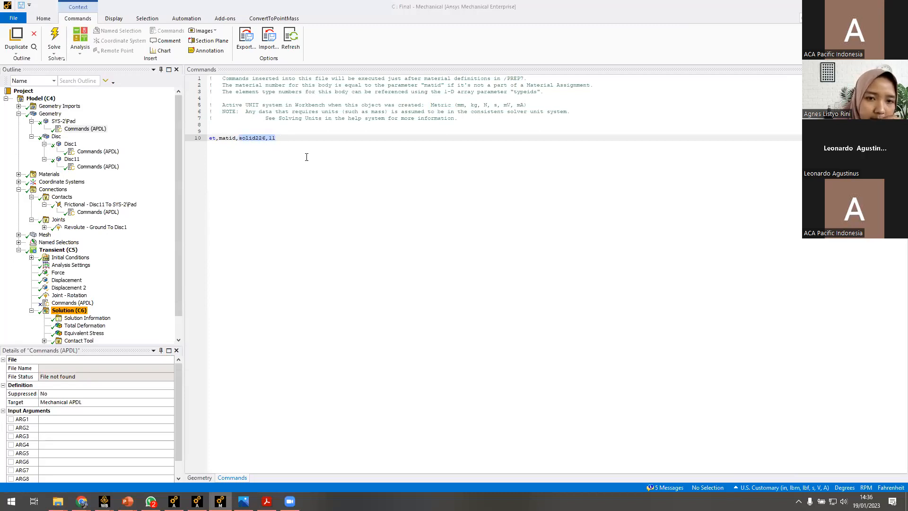
pyautogui.click(260, 140)
pyautogui.moveTo(239, 138); pyautogui.dragTo(265, 139)
pyautogui.rightClick(259, 139)
pyautogui.click(268, 148)
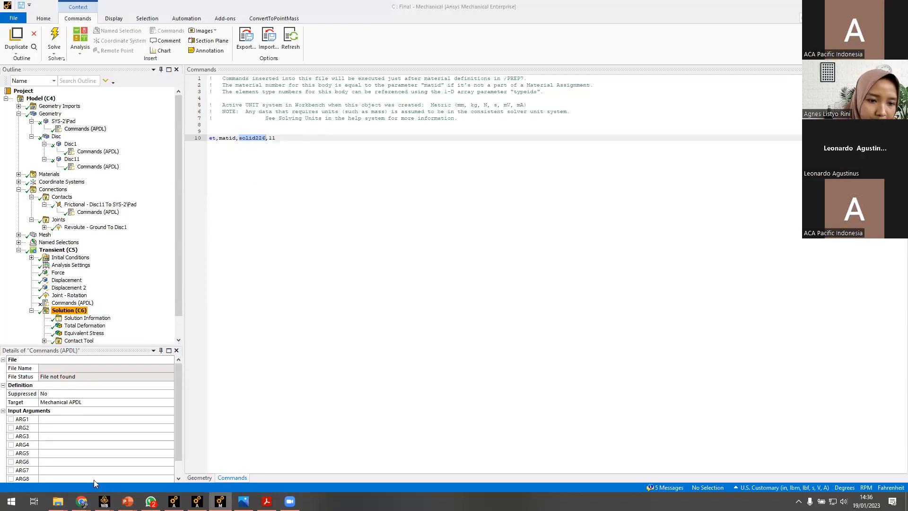
# Switch to Ansys Help in the browser, search for solid226 and open its 2023 R1 Element Reference page
pyautogui.moveTo(81, 502)
pyautogui.click(56, 457)
pyautogui.click(755, 105)
pyautogui.rightClick(755, 105)
pyautogui.click(780, 178)
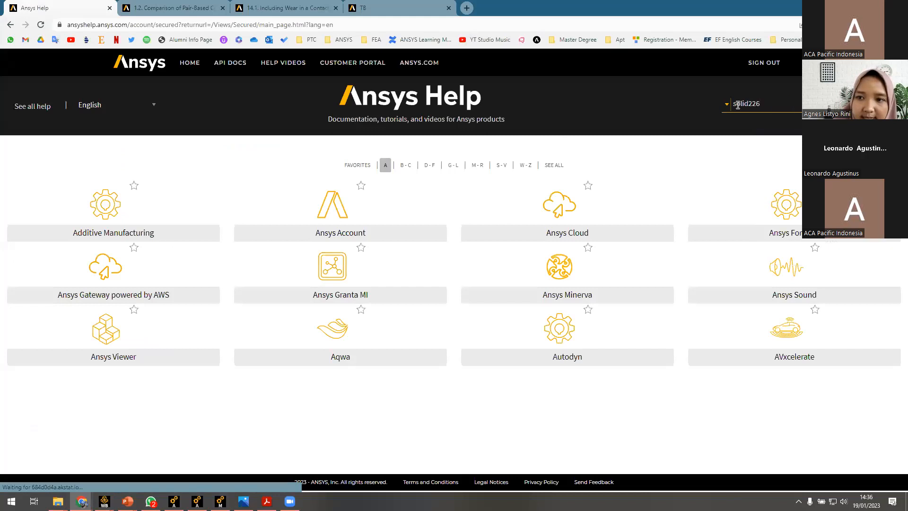
pyautogui.press('Return')
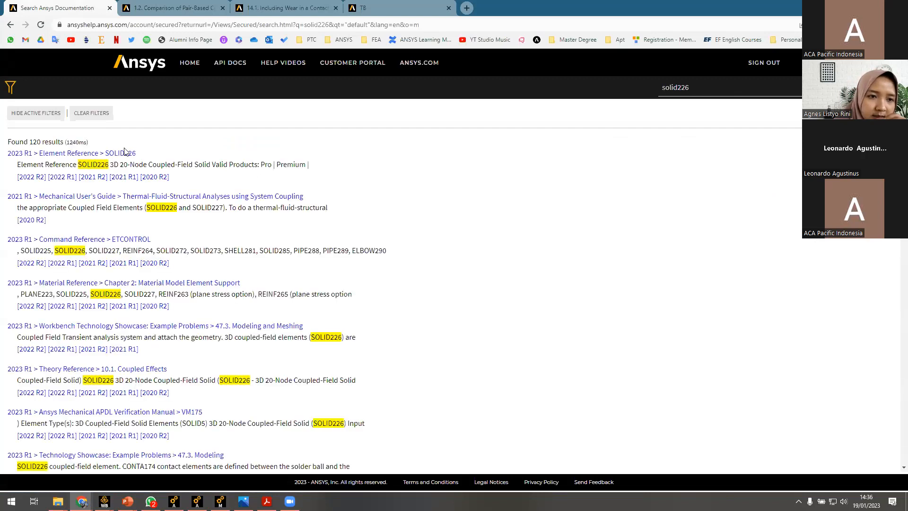
pyautogui.click(97, 156)
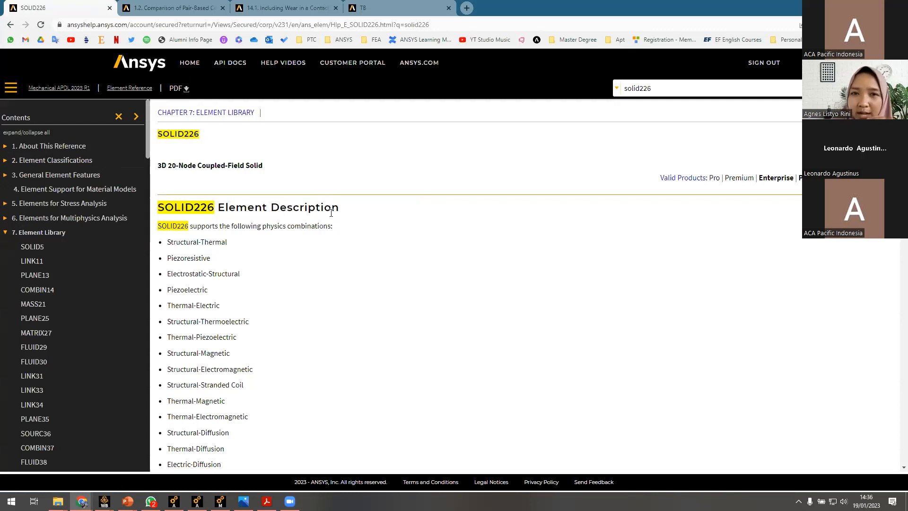
# Examine the SOLID226 element description and mark Structural-Thermal among the supported physics combinations
pyautogui.doubleClick(198, 137)
pyautogui.click(234, 243)
pyautogui.scroll(-2, 234, 243)
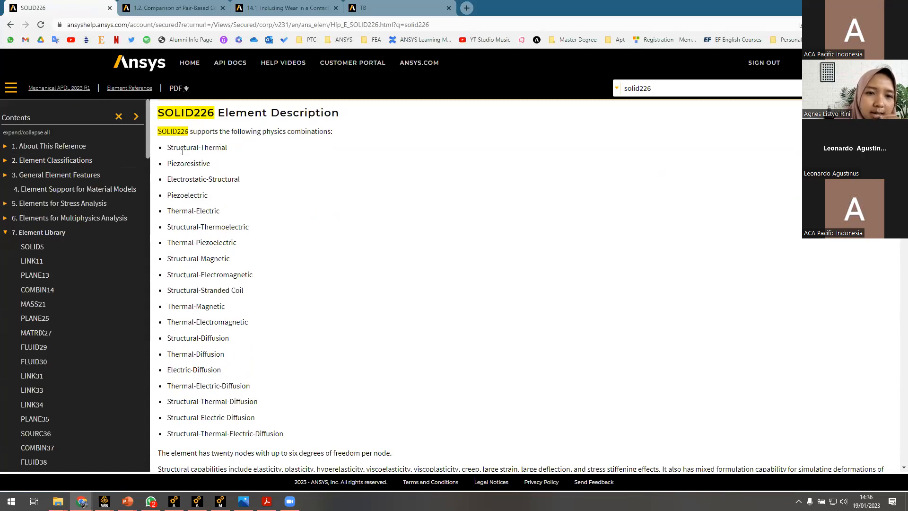
pyautogui.moveTo(167, 147); pyautogui.dragTo(237, 151)
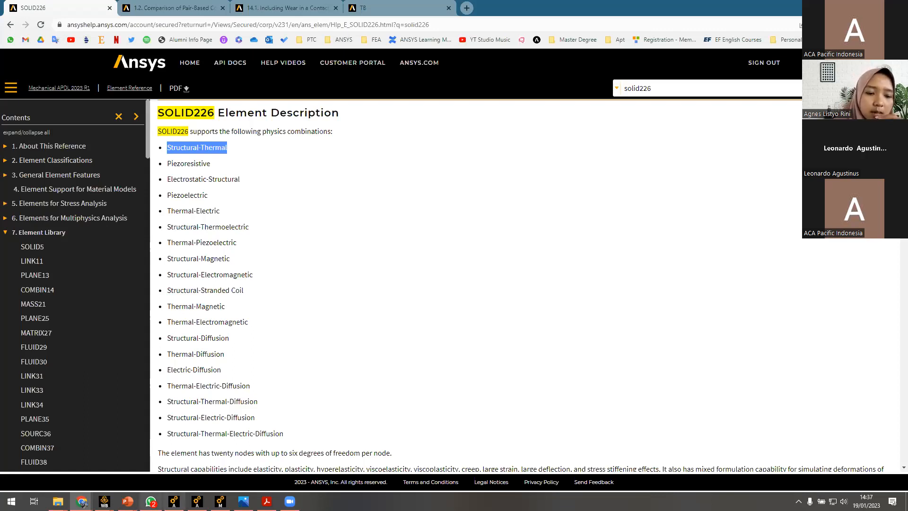
# Switch back to Ansys Mechanical and show the SYS-2\Pad body in the model
pyautogui.click(220, 502)
pyautogui.click(63, 122)
pyautogui.click(315, 181)
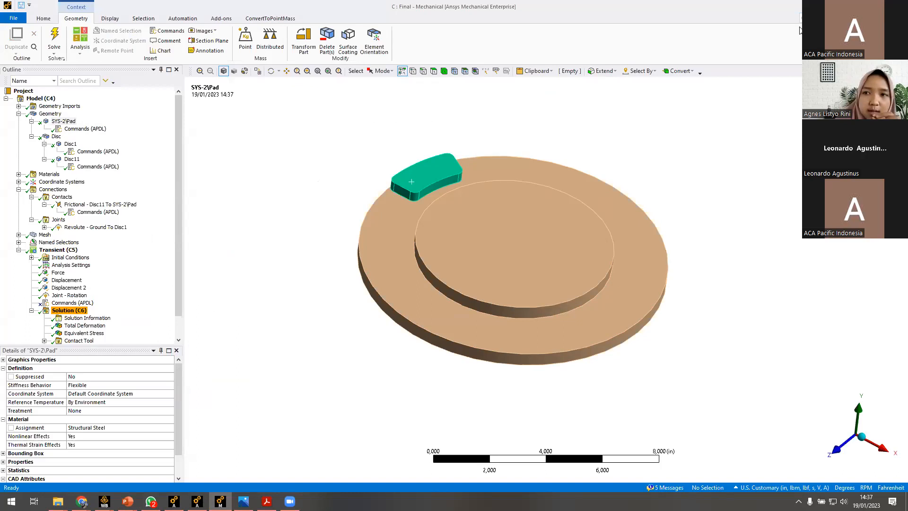
# Return to the SOLID226 help page and examine the Structural-Thermal entry again
pyautogui.click(848, 7)
pyautogui.click(198, 148)
pyautogui.moveTo(199, 148); pyautogui.dragTo(275, 146)
pyautogui.click(219, 148)
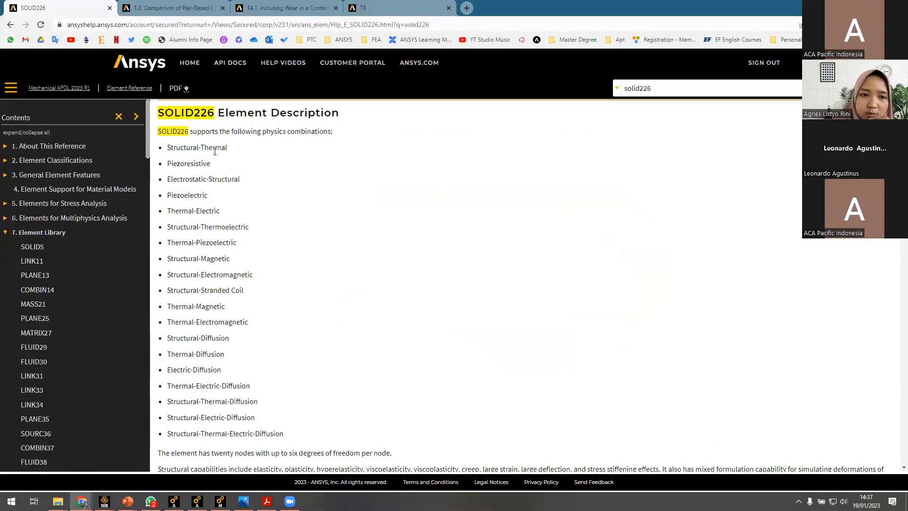
pyautogui.doubleClick(208, 147)
pyautogui.click(281, 155)
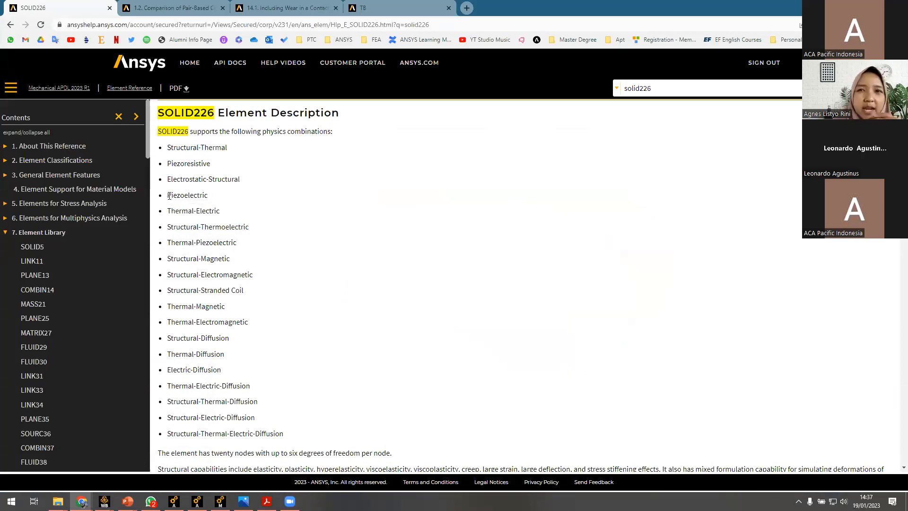
# Read through the whole list of SOLID226 physics combinations, comparing Piezoelectric and the others with Structural-Thermal
pyautogui.moveTo(168, 197); pyautogui.dragTo(207, 194)
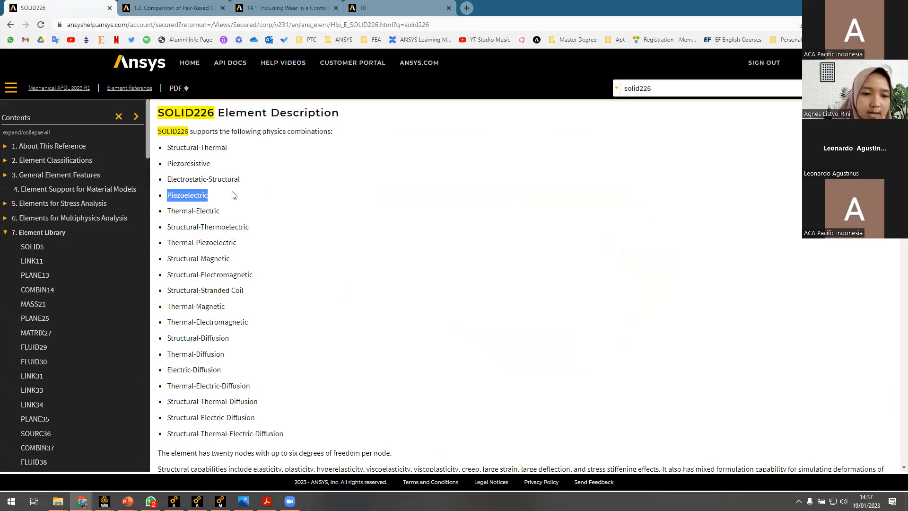
pyautogui.click(225, 220)
pyautogui.moveTo(167, 144); pyautogui.dragTo(286, 430)
pyautogui.click(217, 212)
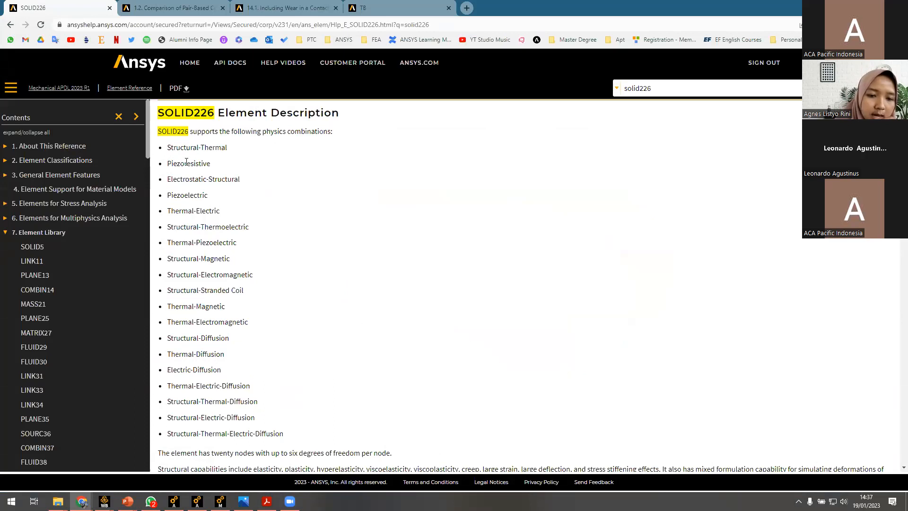
pyautogui.moveTo(168, 146); pyautogui.dragTo(235, 153)
pyautogui.click(254, 161)
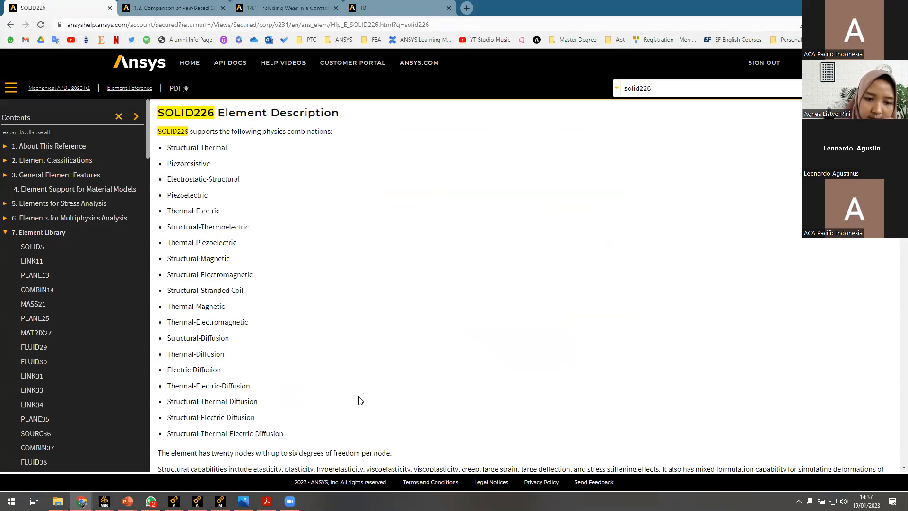
pyautogui.scroll(-3, 355, 396)
pyautogui.scroll(4, 218, 205)
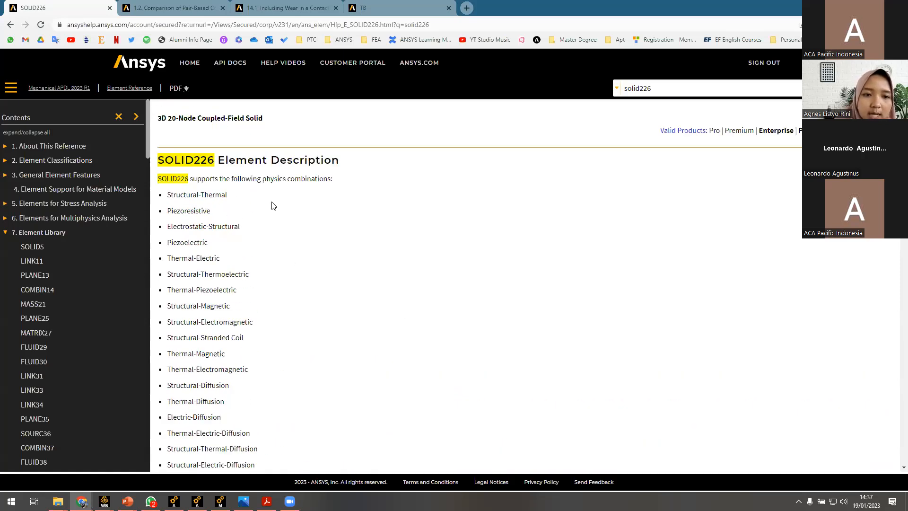
# Switch back to Ansys Mechanical and inspect the element name and option 11 in the Pad's APDL command
pyautogui.hotkey('alt', 'Tab')
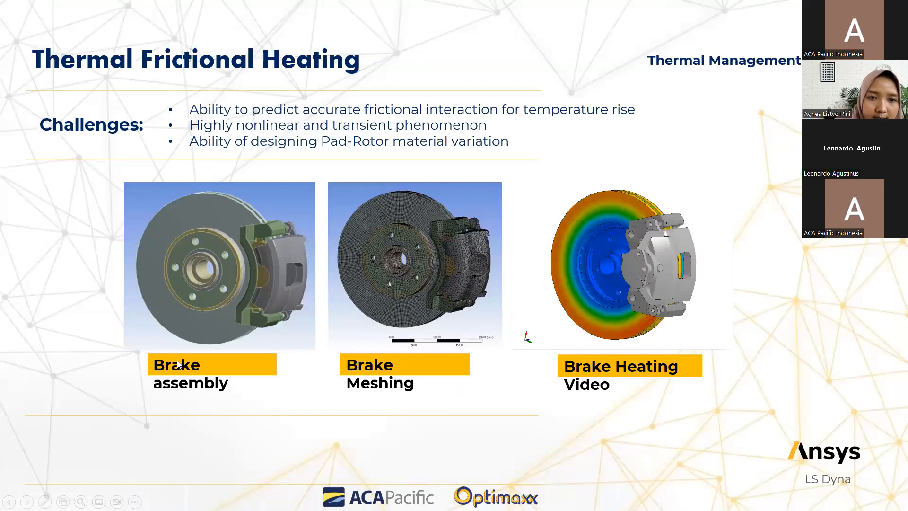
pyautogui.hotkey('alt', 'Tab')
pyautogui.hotkey('alt', 'Tab')
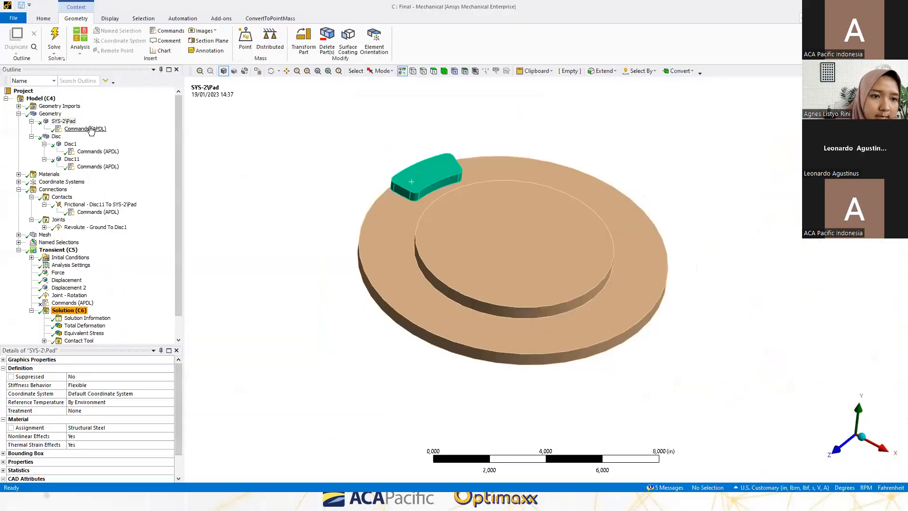
pyautogui.click(91, 131)
pyautogui.doubleClick(240, 137)
pyautogui.click(270, 137)
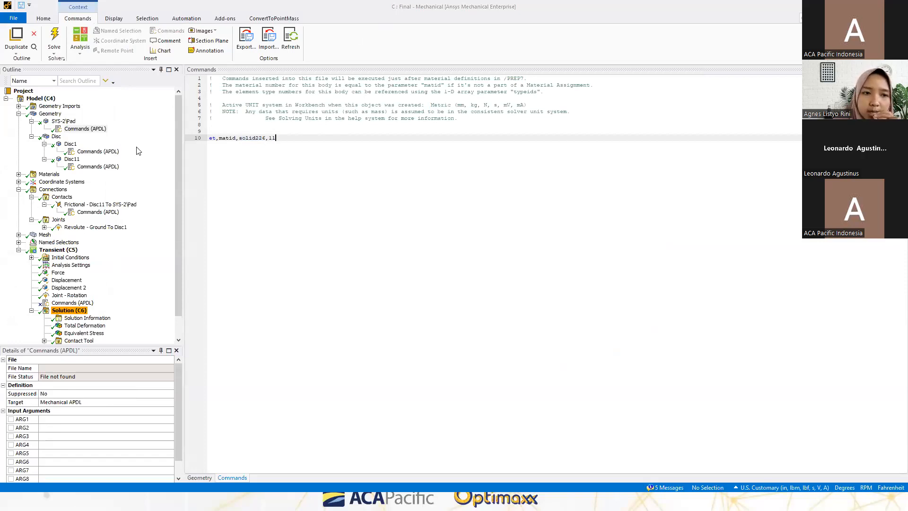
# Check the Disc1 and Disc11 bodies and their APDL command snippets for the element type definition
pyautogui.click(84, 152)
pyautogui.click(70, 145)
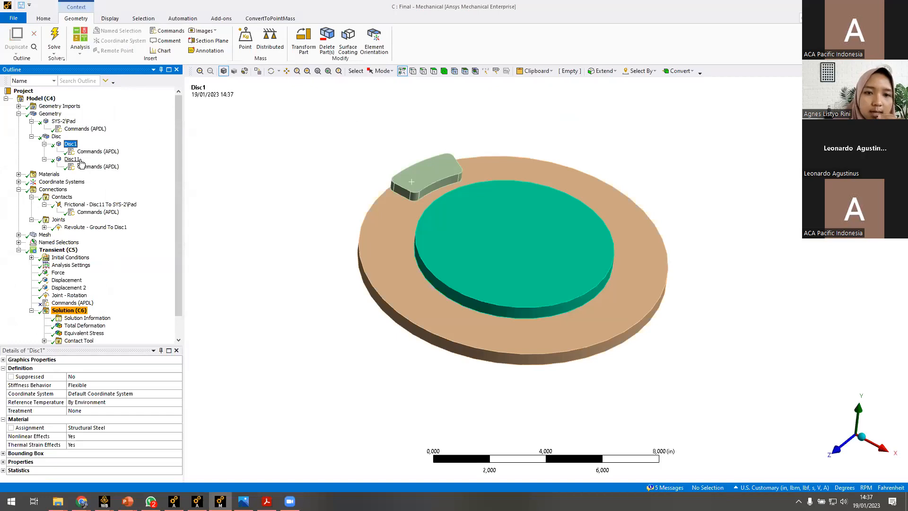
pyautogui.click(72, 159)
pyautogui.click(98, 167)
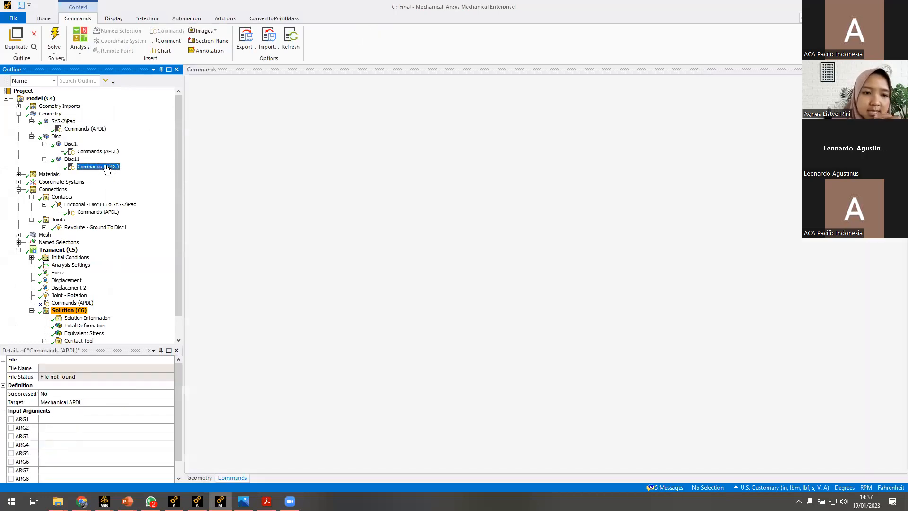
pyautogui.click(297, 144)
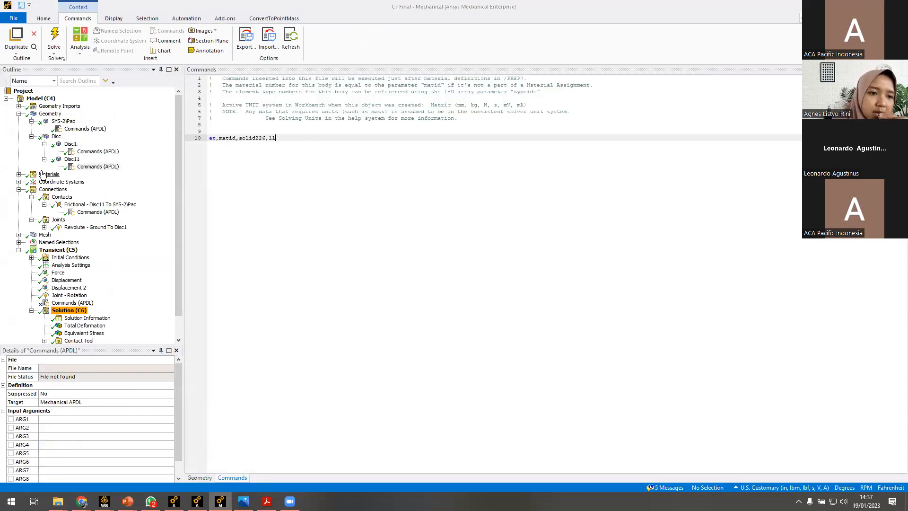
# Open the engineering data of the Structural Steel material to view its properties, then collapse the Materials branch
pyautogui.click(19, 174)
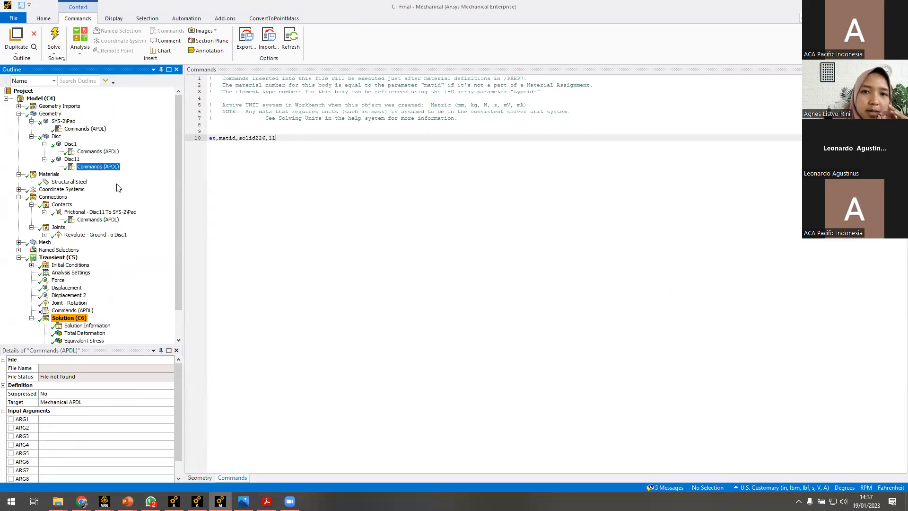
pyautogui.click(64, 182)
pyautogui.click(56, 190)
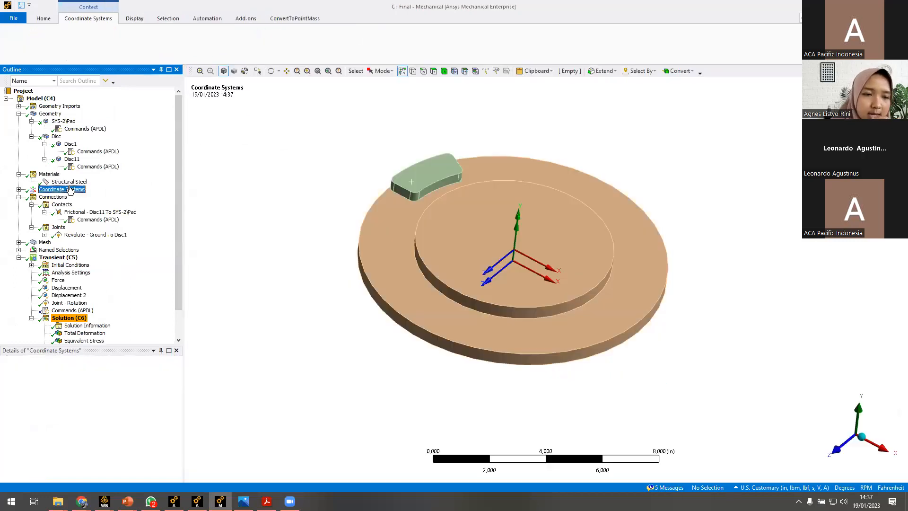
pyautogui.click(55, 182)
pyautogui.click(19, 175)
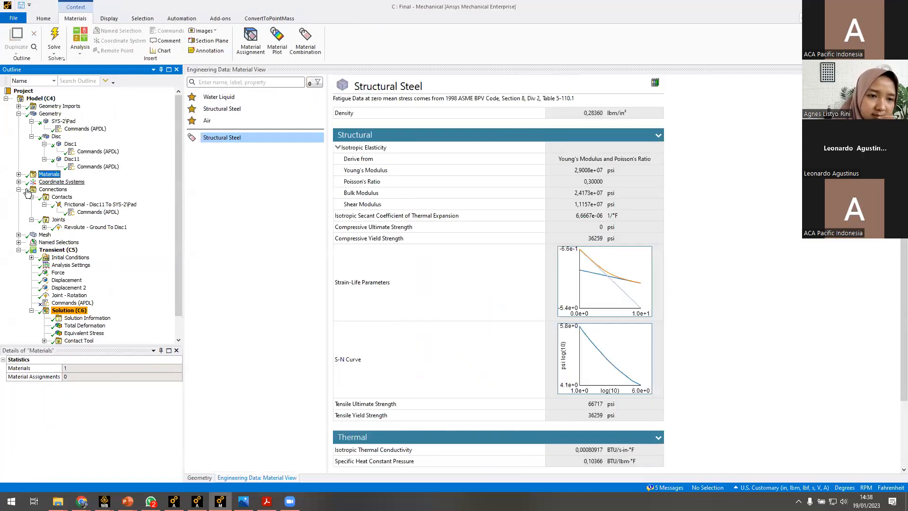
# Review the model's Connections and inspect the definition and scoped disc faces of the Revolute - Ground To Disc1 joint
pyautogui.click(51, 190)
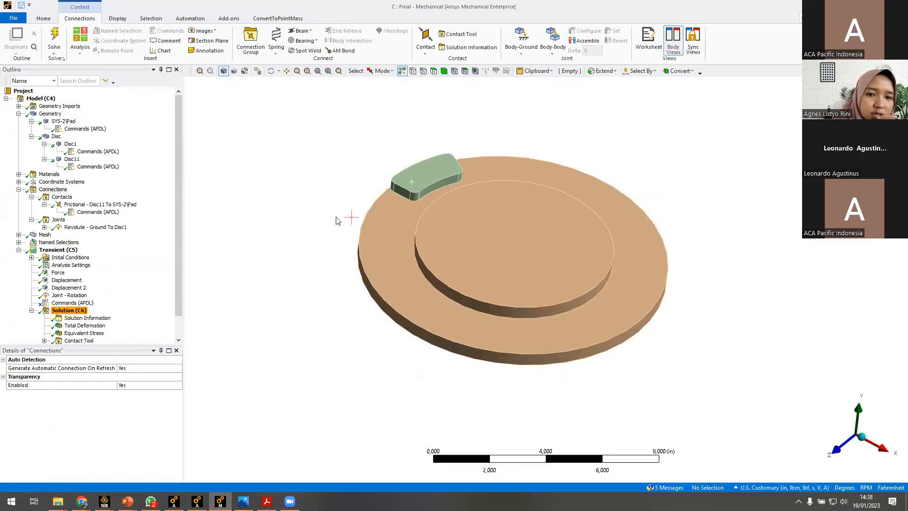
pyautogui.moveTo(298, 236)
pyautogui.mouseDown(button='middle')
pyautogui.moveTo(298, 221)
pyautogui.moveTo(307, 231)
pyautogui.mouseUp(button='middle')
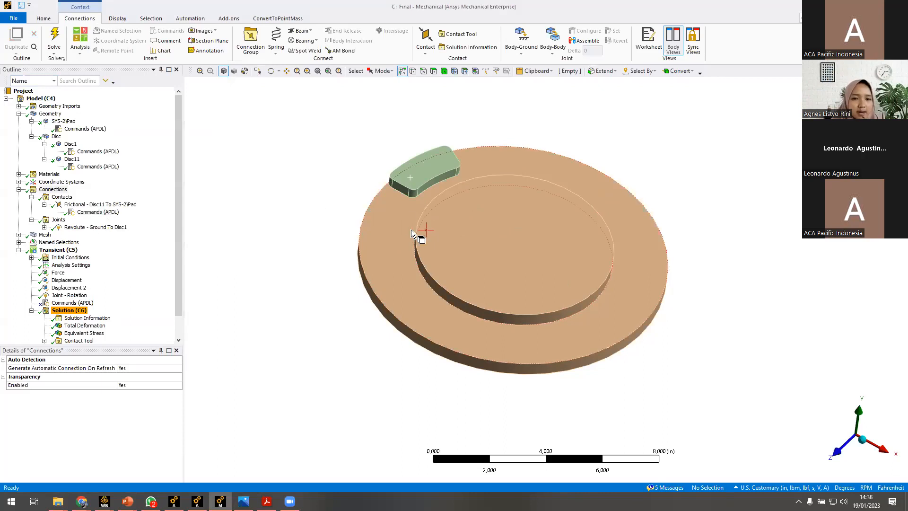
pyautogui.click(71, 227)
pyautogui.moveTo(284, 253); pyautogui.dragTo(364, 303, button='middle')
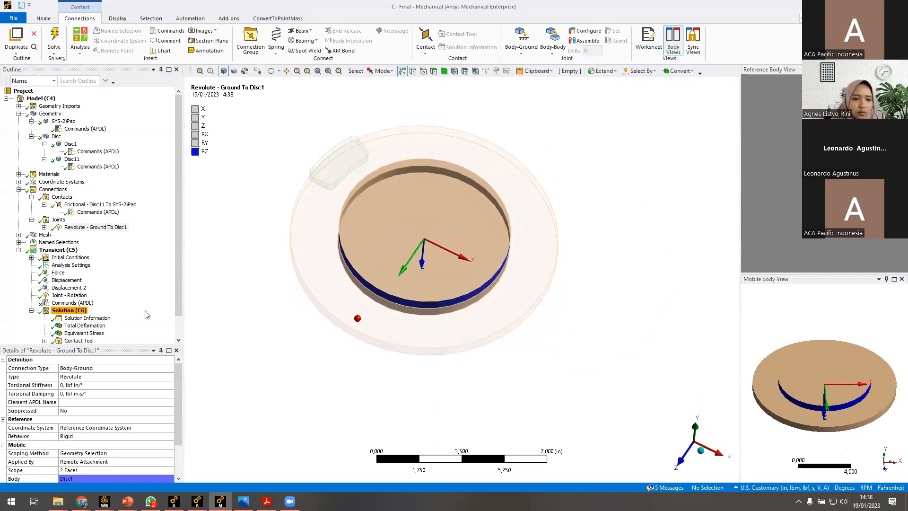
pyautogui.click(110, 228)
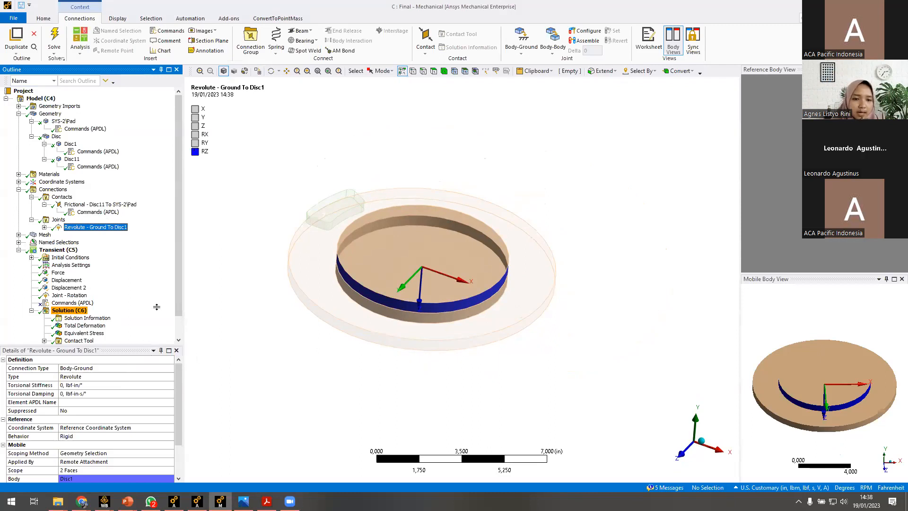
pyautogui.moveTo(156, 307); pyautogui.dragTo(159, 309)
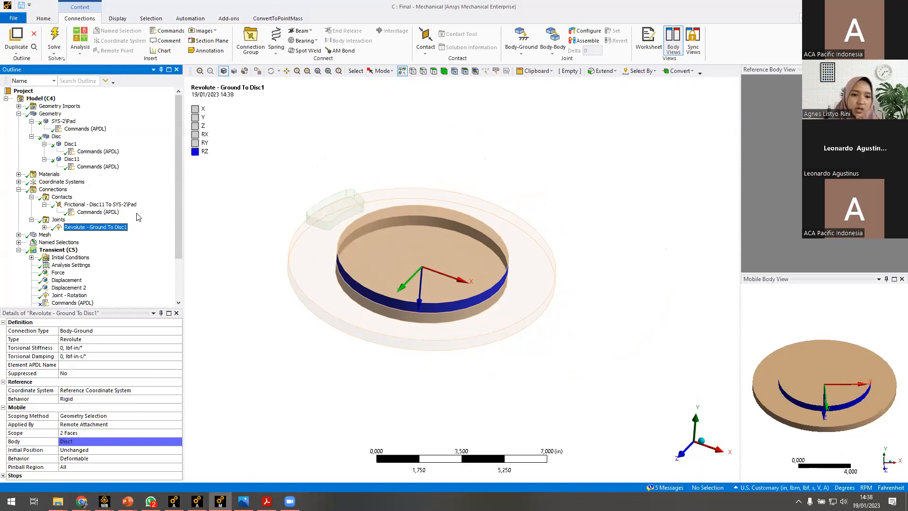
# Check the Reference Coordinate System of the revolute joint, then return to the joint's free rotation and scoping
pyautogui.click(44, 227)
pyautogui.click(95, 235)
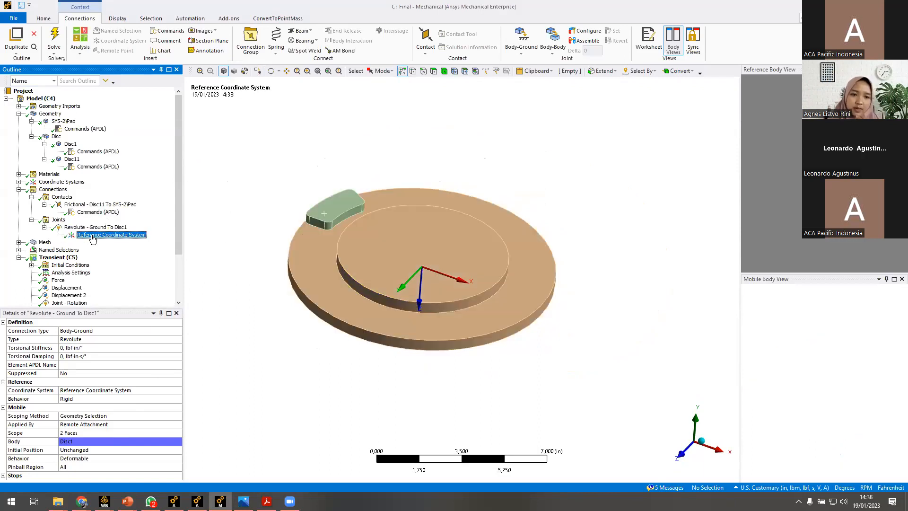
pyautogui.click(95, 227)
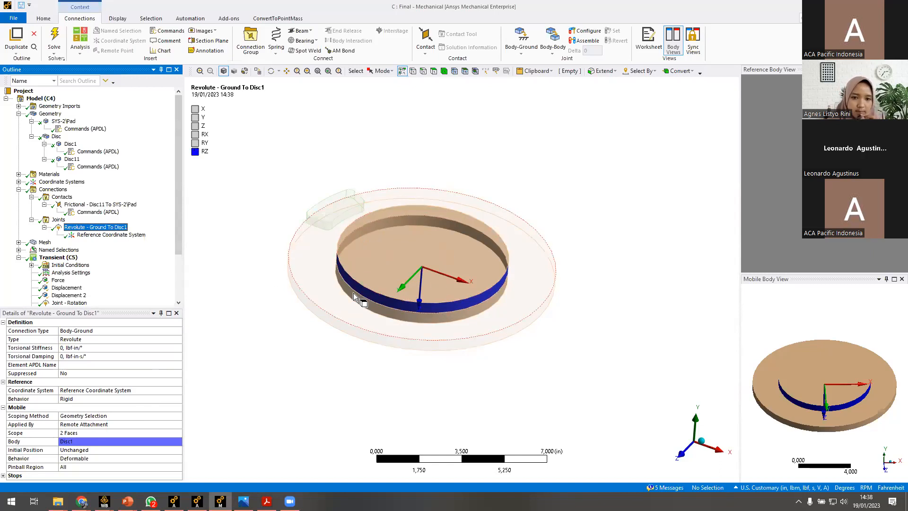
pyautogui.click(260, 245)
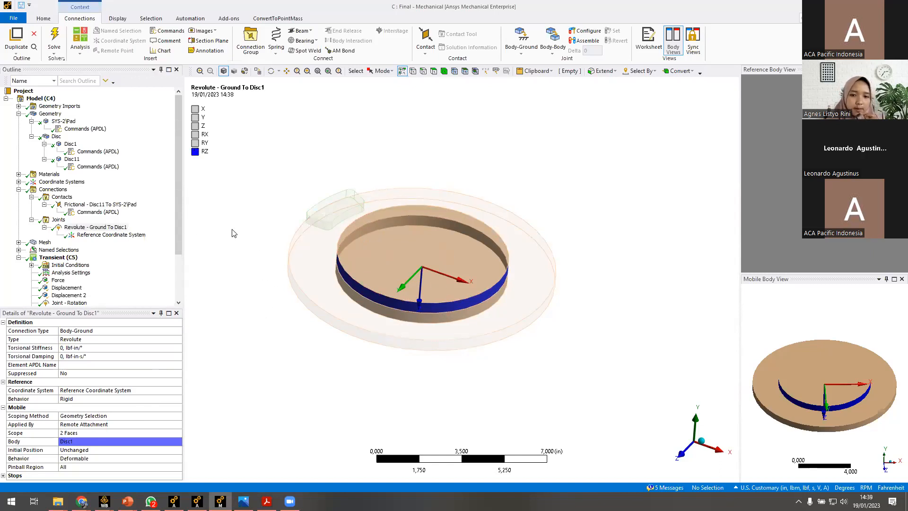
# Inspect the frictional contact between Disc11 and the Pad, checking its contact and target bodies and the Friction Coefficient
pyautogui.click(88, 205)
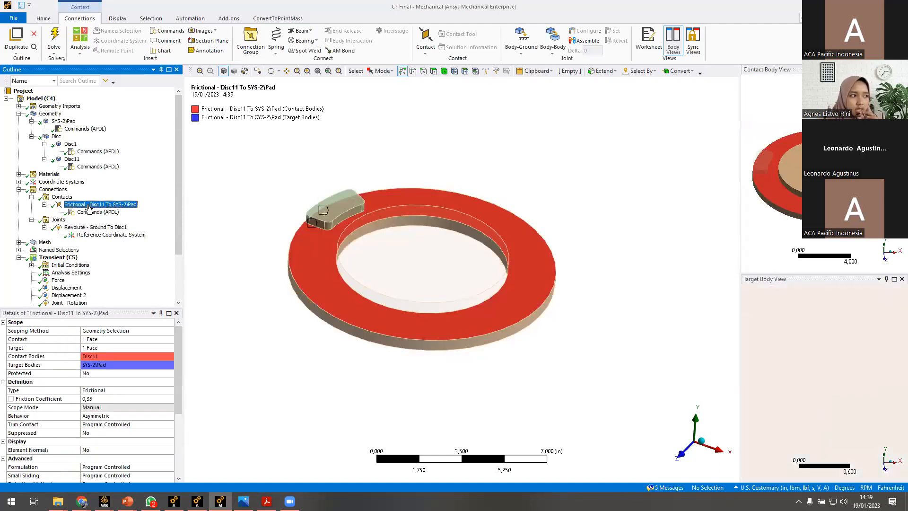
pyautogui.click(299, 183)
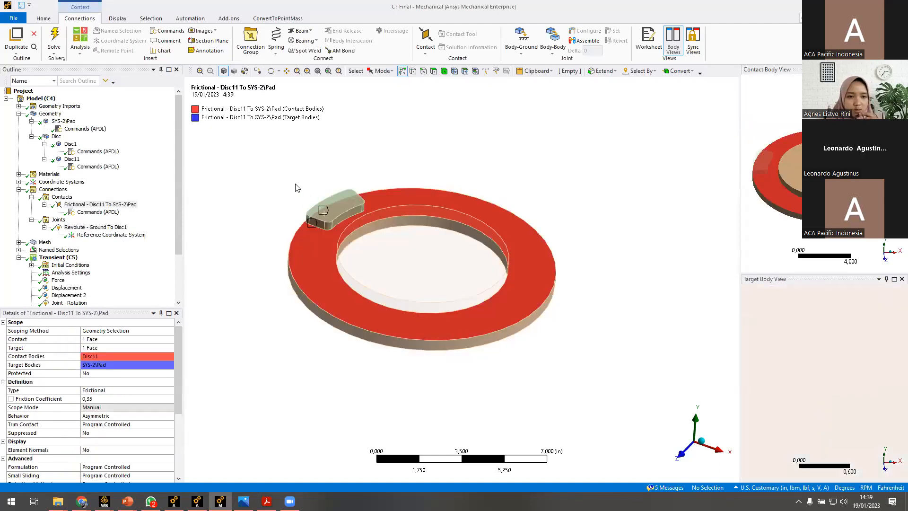
pyautogui.moveTo(273, 252); pyautogui.dragTo(284, 230, button='middle')
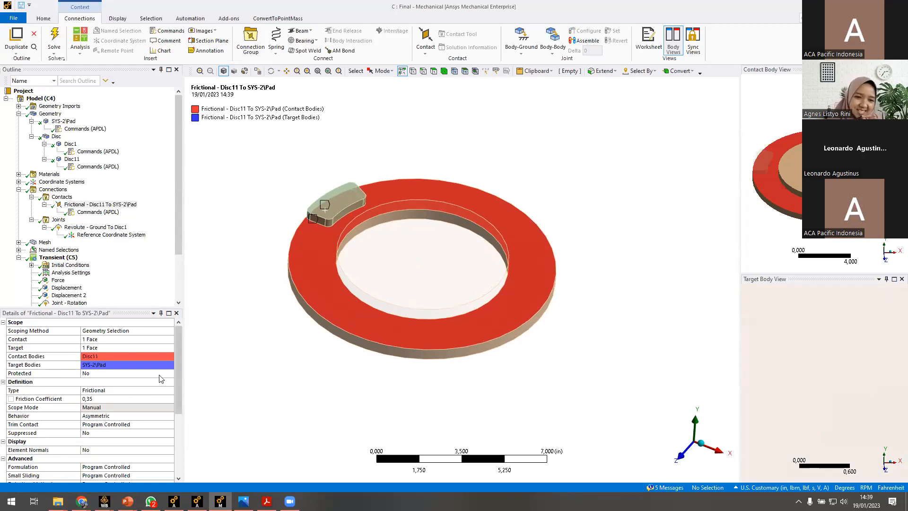
pyautogui.click(143, 400)
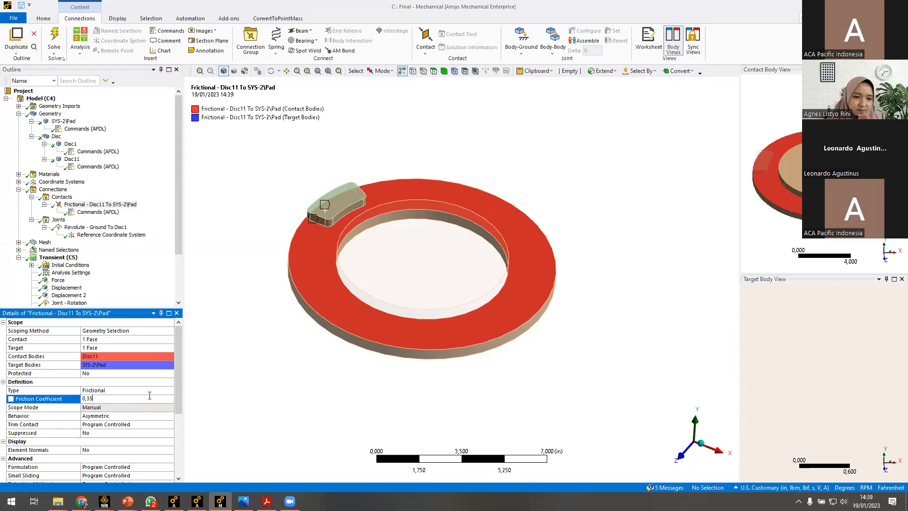
pyautogui.scroll(-3, 149, 400)
pyautogui.scroll(3, 119, 379)
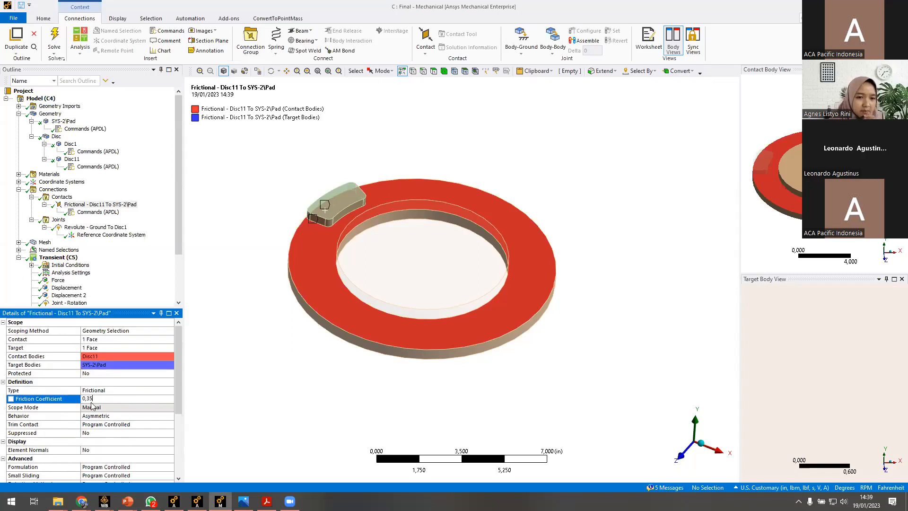
# Examine the frictional contact's Behavior setting and its available options, along with the contact body, keeping Asymmetric
pyautogui.click(137, 416)
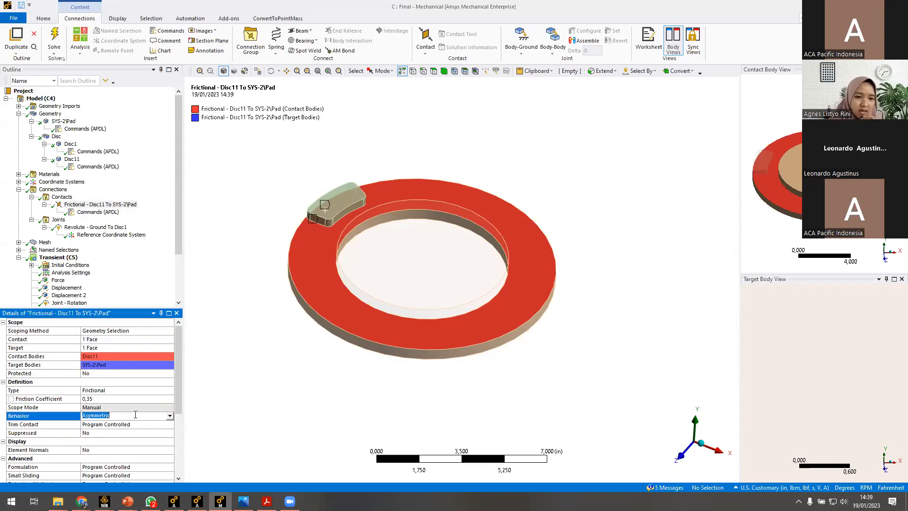
pyautogui.click(226, 397)
pyautogui.scroll(2, 228, 396)
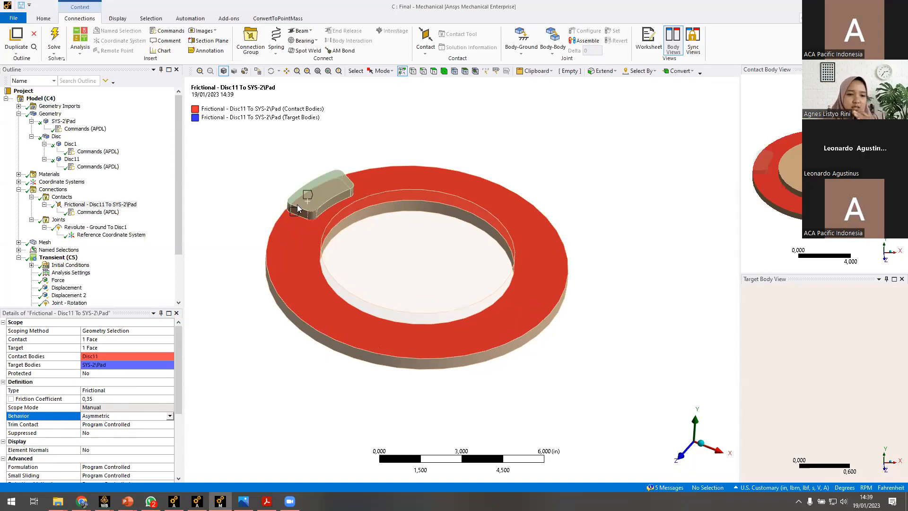
pyautogui.scroll(-4, 144, 390)
pyautogui.scroll(4, 144, 391)
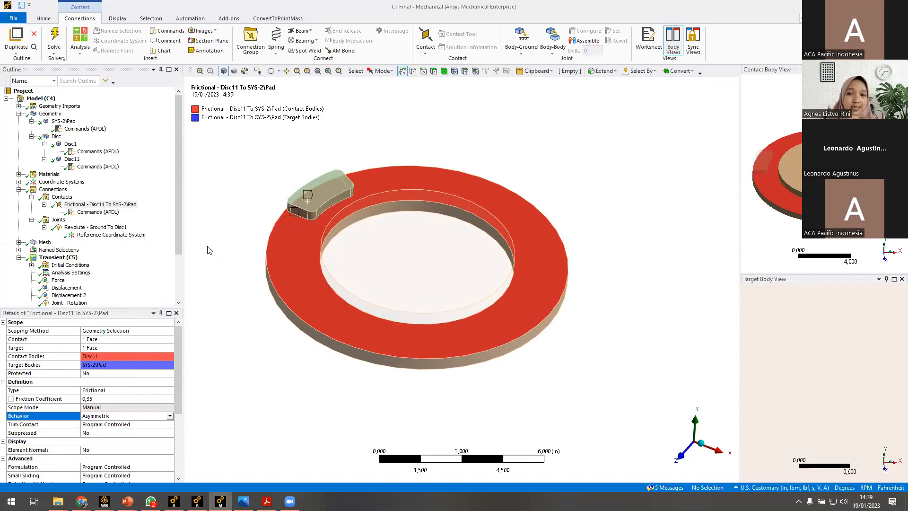
pyautogui.click(102, 357)
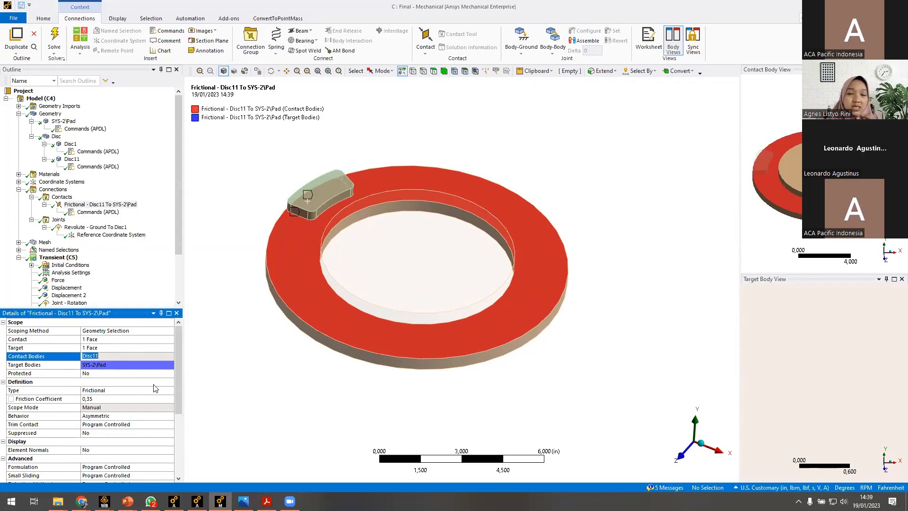
pyautogui.click(168, 416)
pyautogui.click(169, 416)
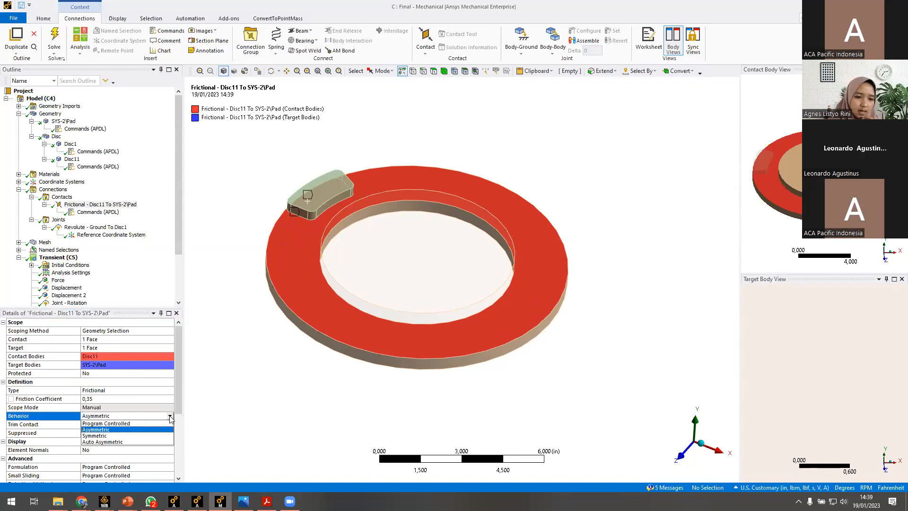
pyautogui.click(209, 246)
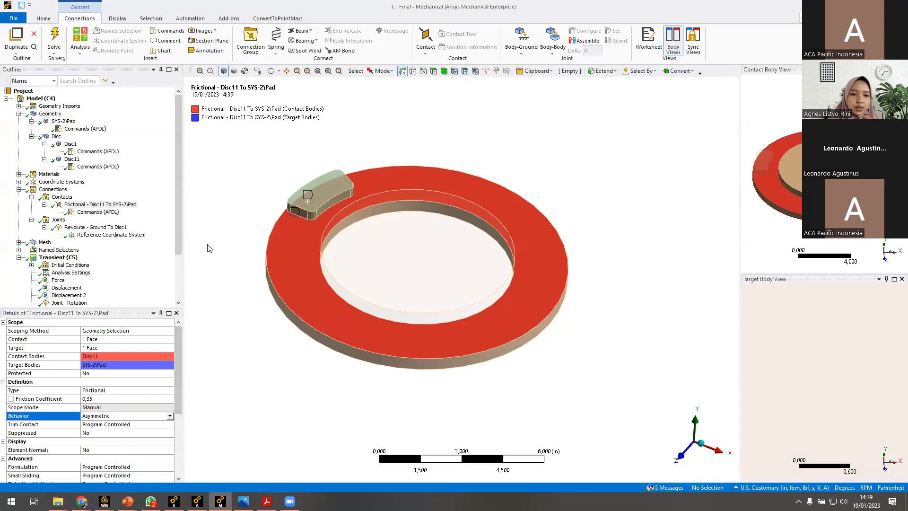
# Check Disc1's APDL element command, then open the APDL command snippet under the frictional contact
pyautogui.click(98, 215)
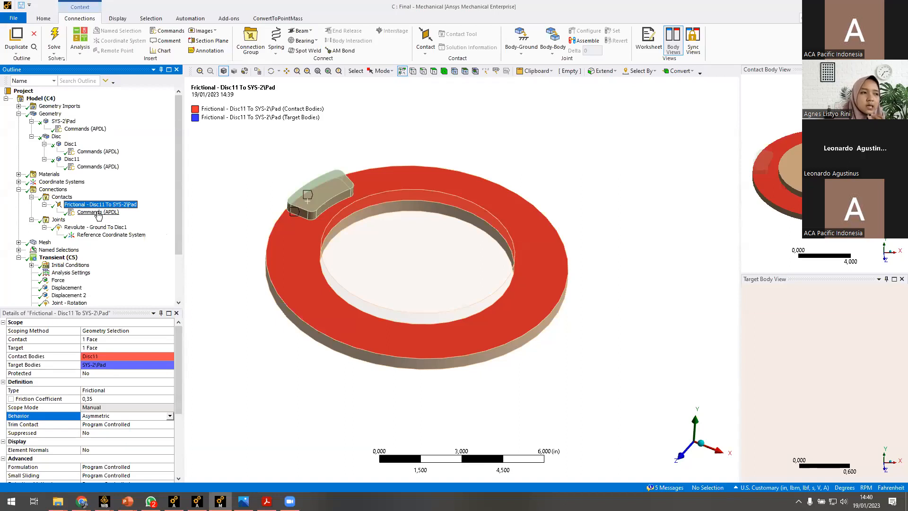
pyautogui.click(97, 151)
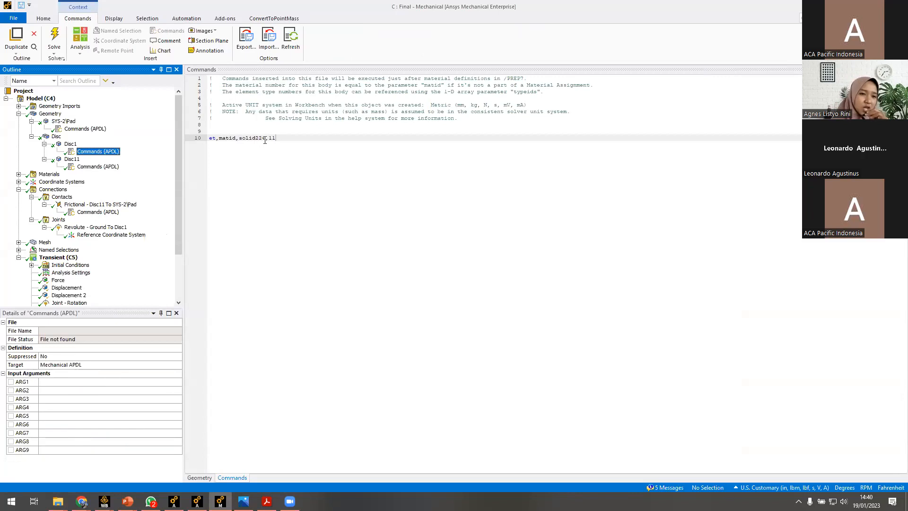
pyautogui.click(102, 213)
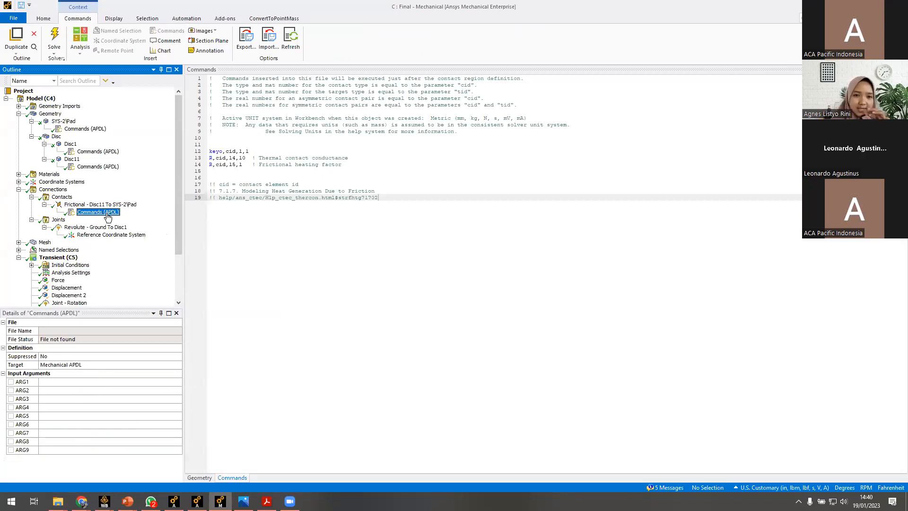
# Read the keyo,cid,1,1 line in the contact's APDL snippet and the comment explaining cid
pyautogui.click(221, 152)
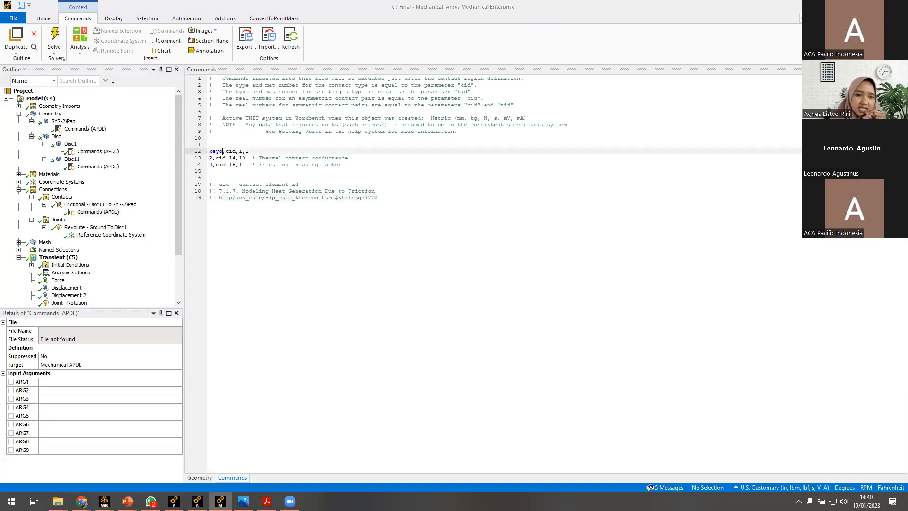
pyautogui.moveTo(210, 152); pyautogui.dragTo(246, 164)
pyautogui.click(328, 173)
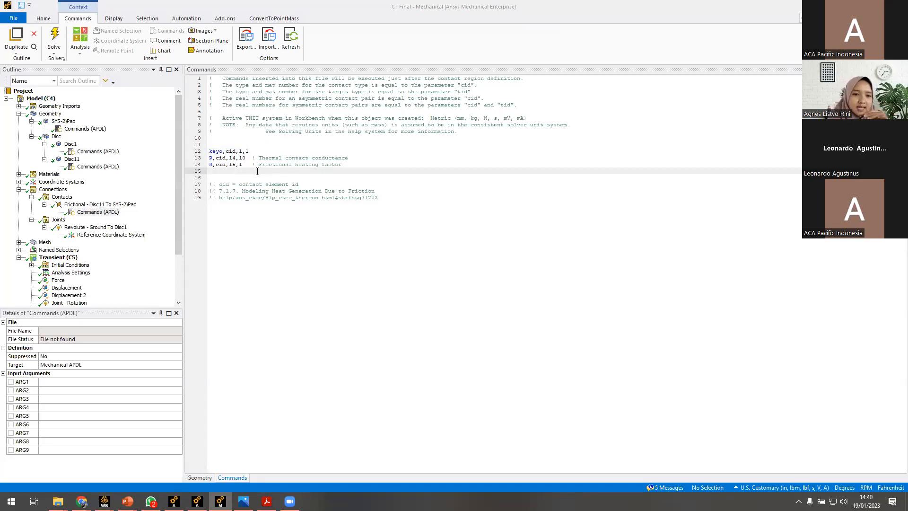
pyautogui.moveTo(217, 185); pyautogui.dragTo(321, 181)
pyautogui.click(321, 181)
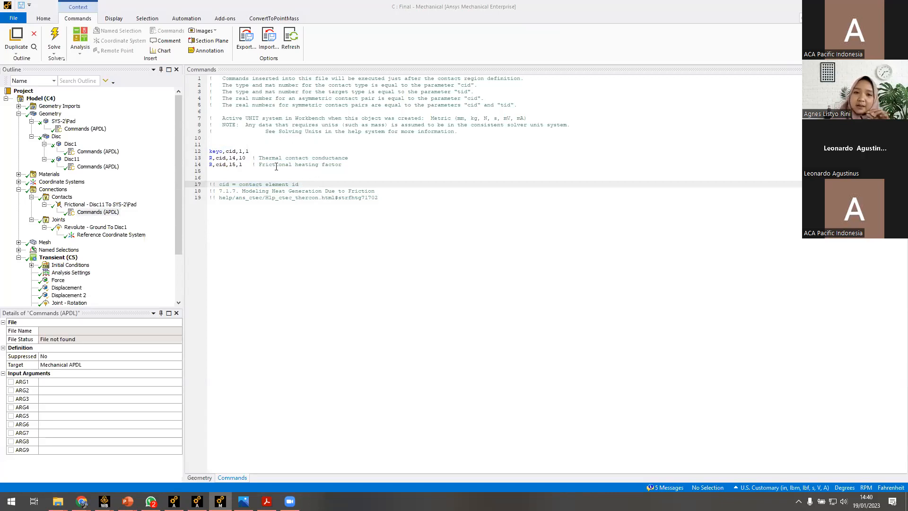
# Examine the arguments of the thermal contact conductance line R,cid,14,10 and its neighbouring lines in the contact snippet
pyautogui.click(240, 152)
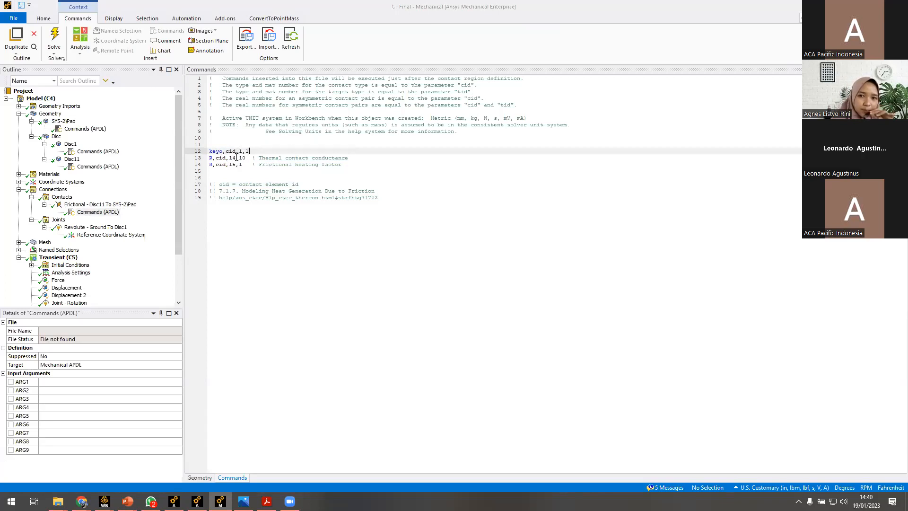
pyautogui.click(219, 159)
pyautogui.moveTo(209, 159); pyautogui.dragTo(247, 160)
pyautogui.click(251, 164)
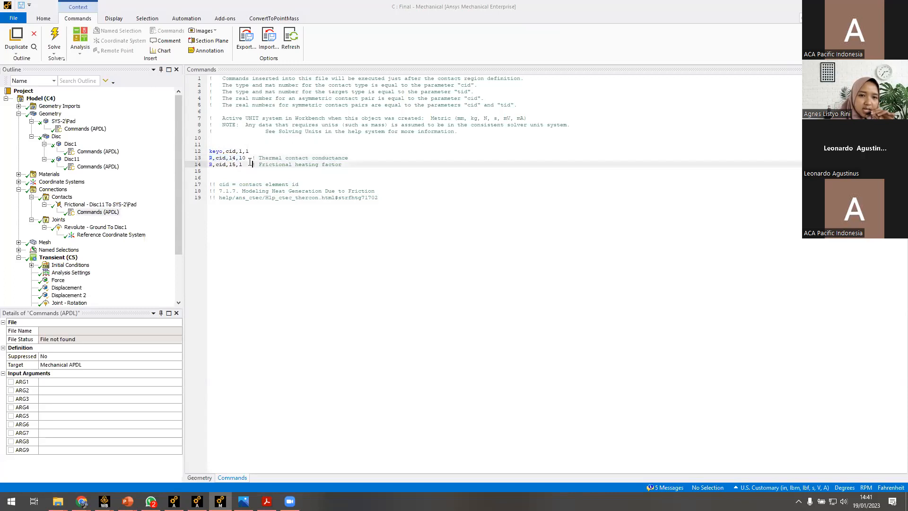
pyautogui.click(236, 157)
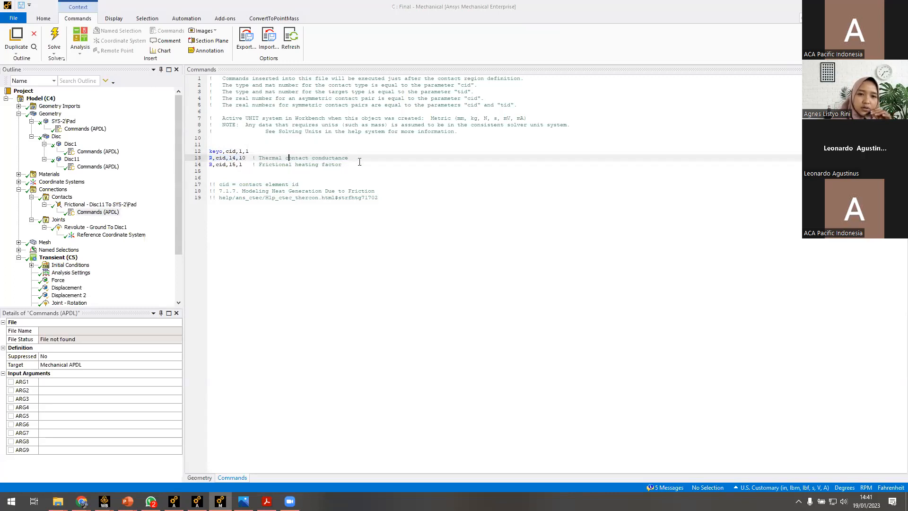
pyautogui.moveTo(212, 160); pyautogui.dragTo(249, 161)
pyautogui.click(249, 161)
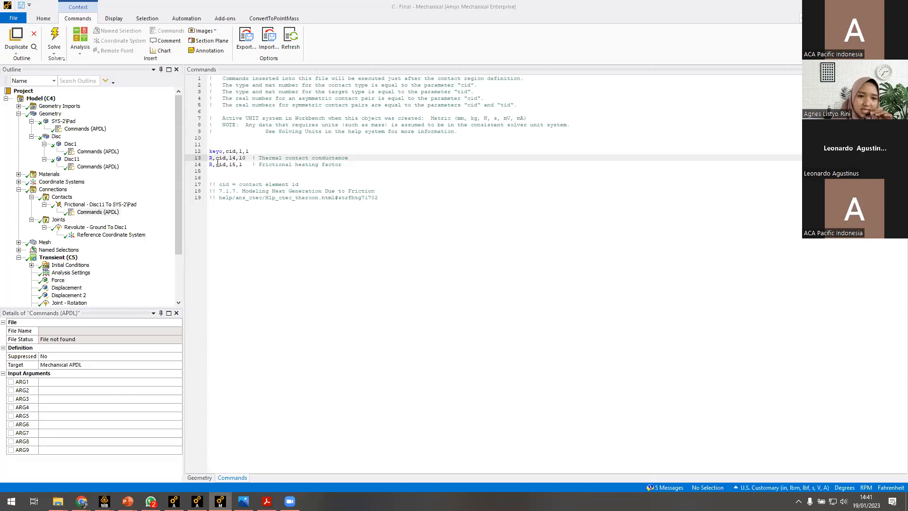
pyautogui.moveTo(210, 160); pyautogui.dragTo(238, 161)
pyautogui.click(238, 161)
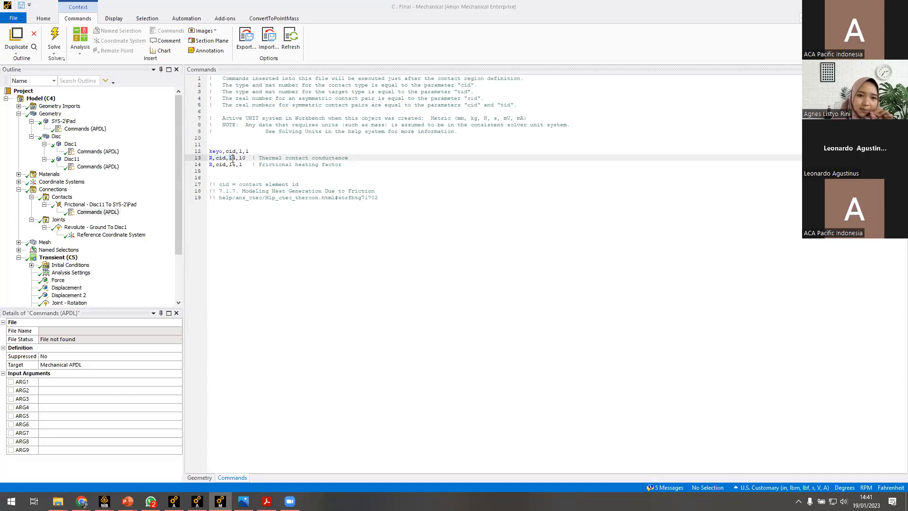
pyautogui.click(250, 164)
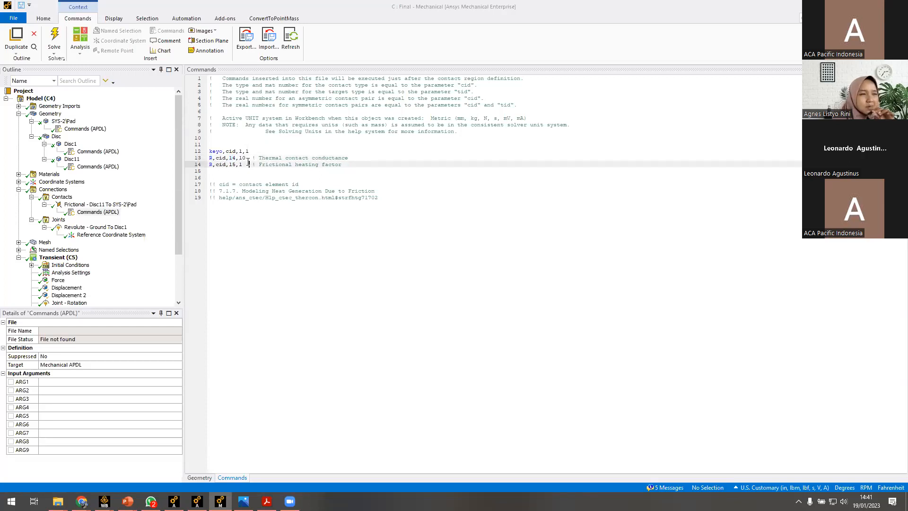
# Browse the Element Library list on the SOLID226 page of Ansys Help in Chrome and return to Mechanical
pyautogui.click(83, 501)
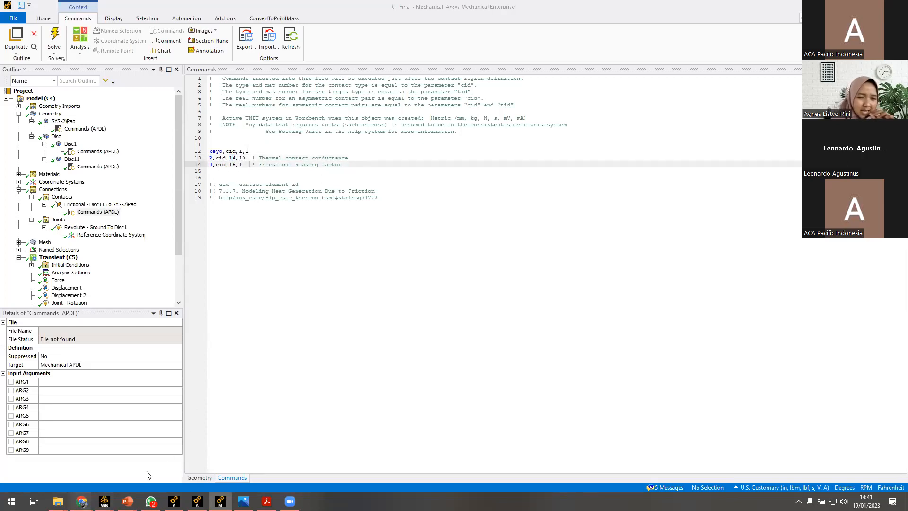
pyautogui.click(150, 470)
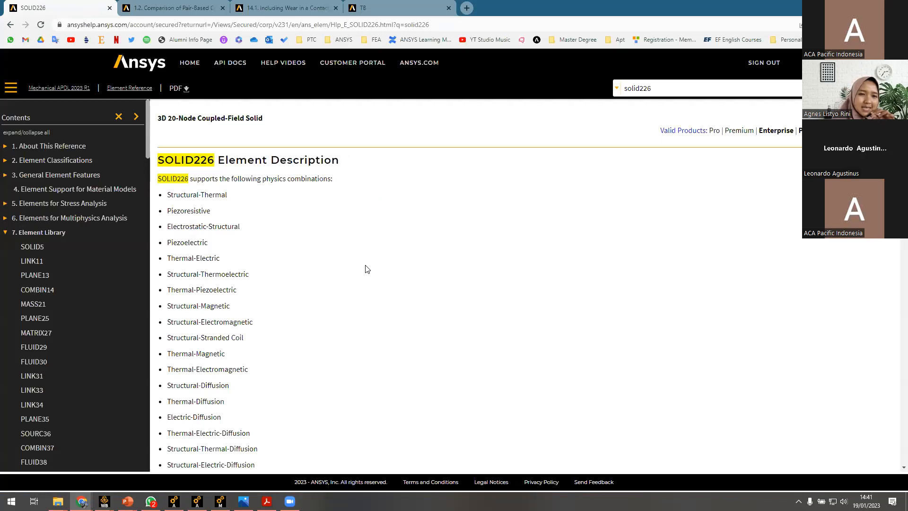
pyautogui.scroll(-4, 94, 374)
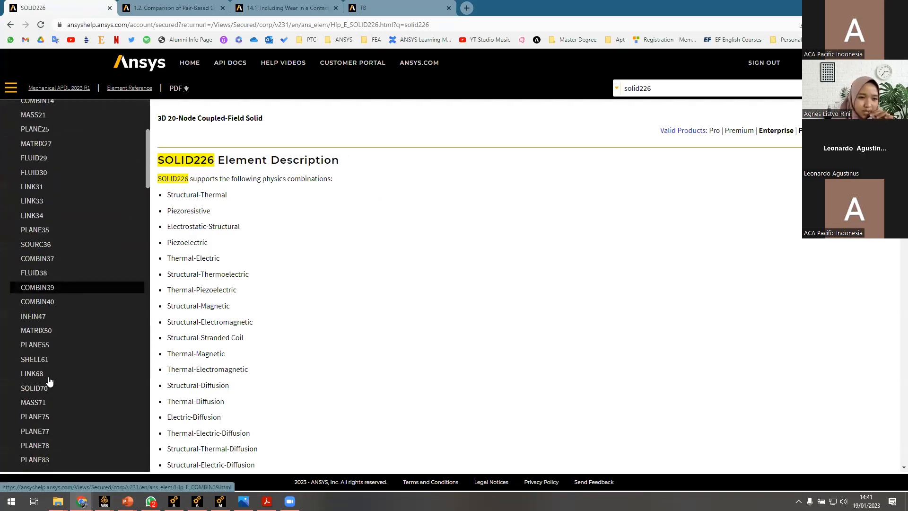
pyautogui.scroll(-20, 141, 376)
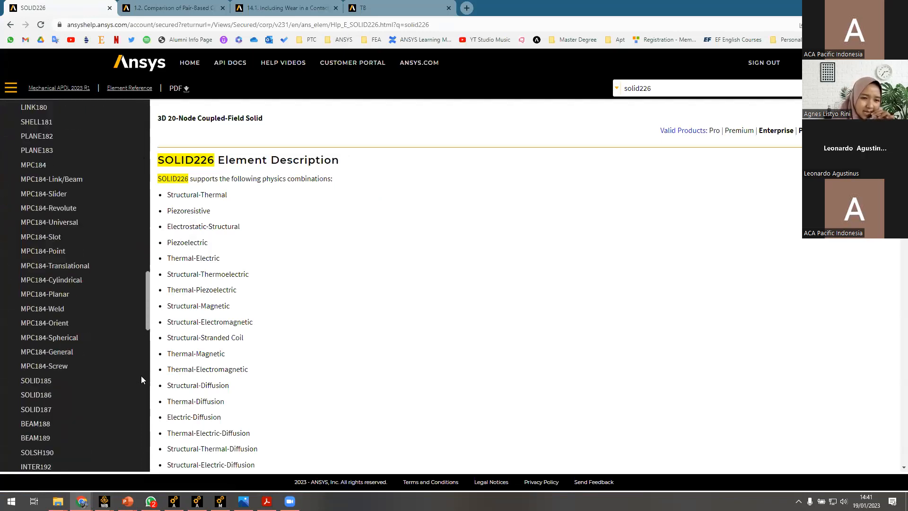
pyautogui.scroll(-6, 141, 375)
pyautogui.scroll(15, 141, 377)
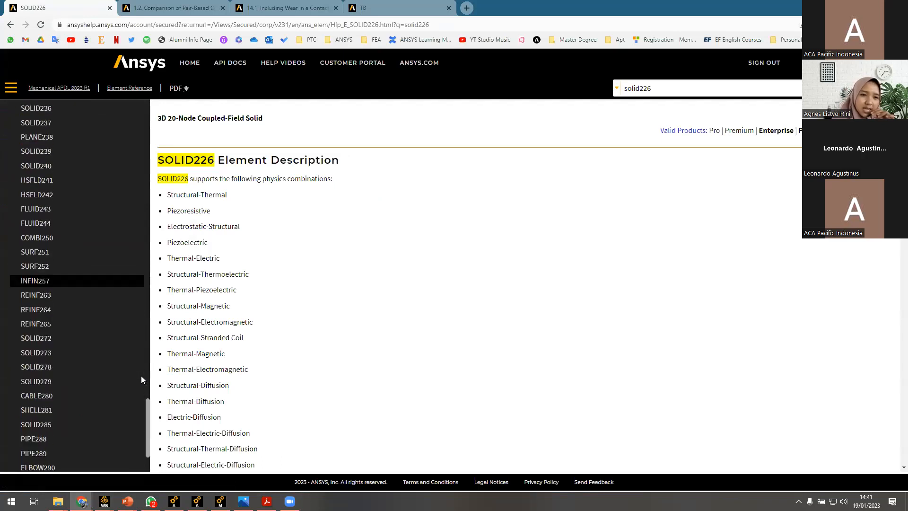
pyautogui.scroll(15, 141, 375)
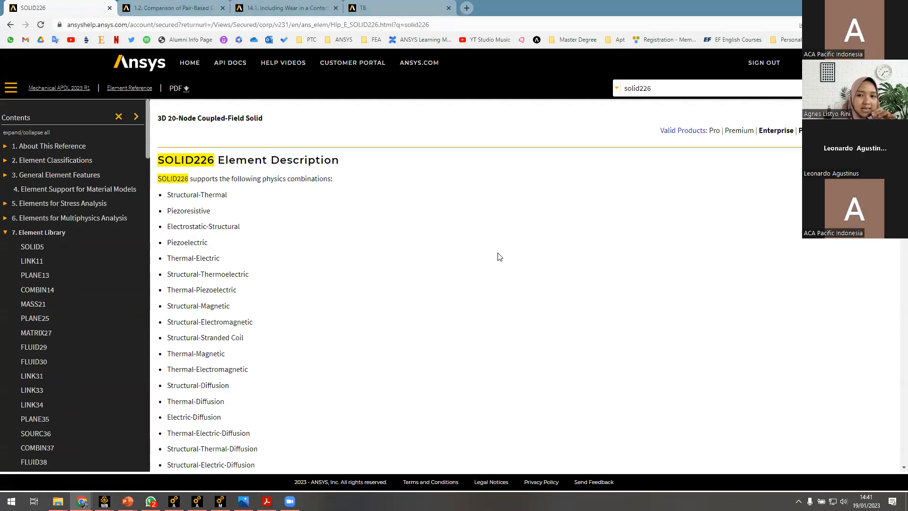
pyautogui.hotkey('alt', 'Tab')
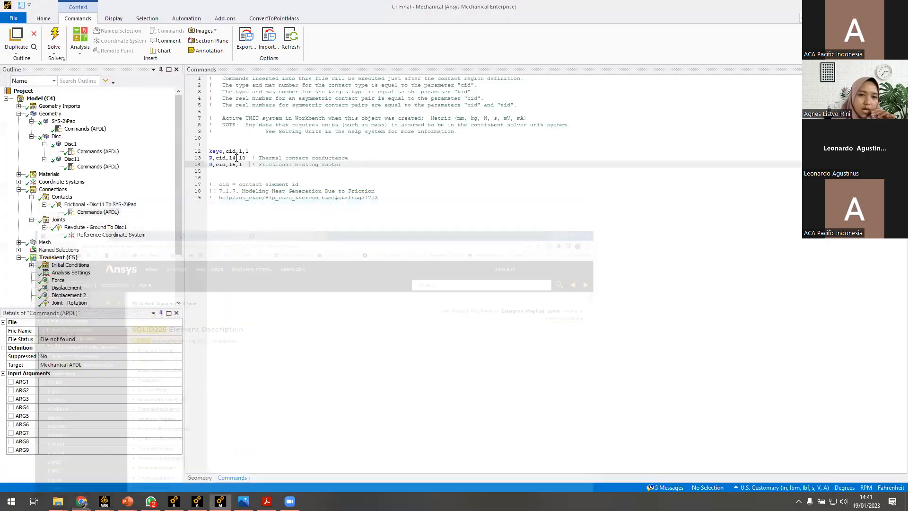
# Examine the thermal contact conductance comment and the arguments of the frictional heating factor line R,cid,15,1 in the contact snippet
pyautogui.moveTo(230, 158); pyautogui.dragTo(371, 159)
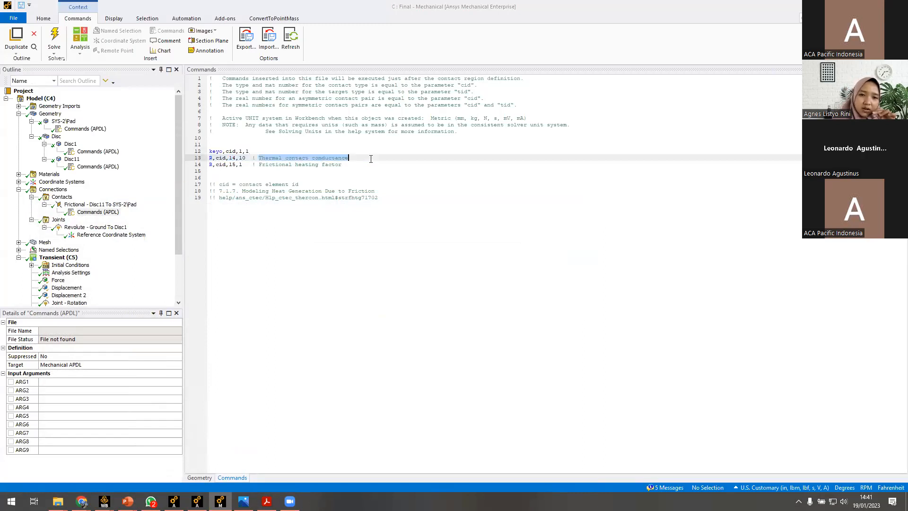
pyautogui.click(238, 164)
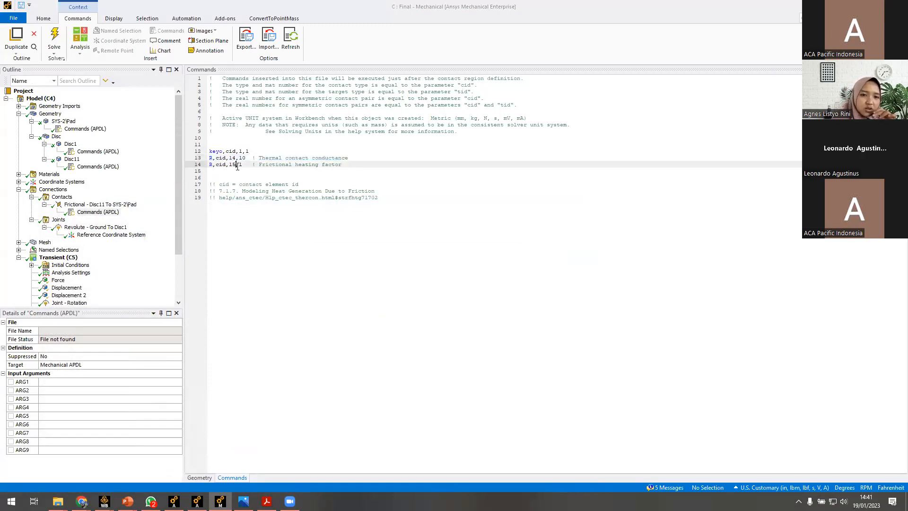
pyautogui.moveTo(231, 164); pyautogui.dragTo(235, 165)
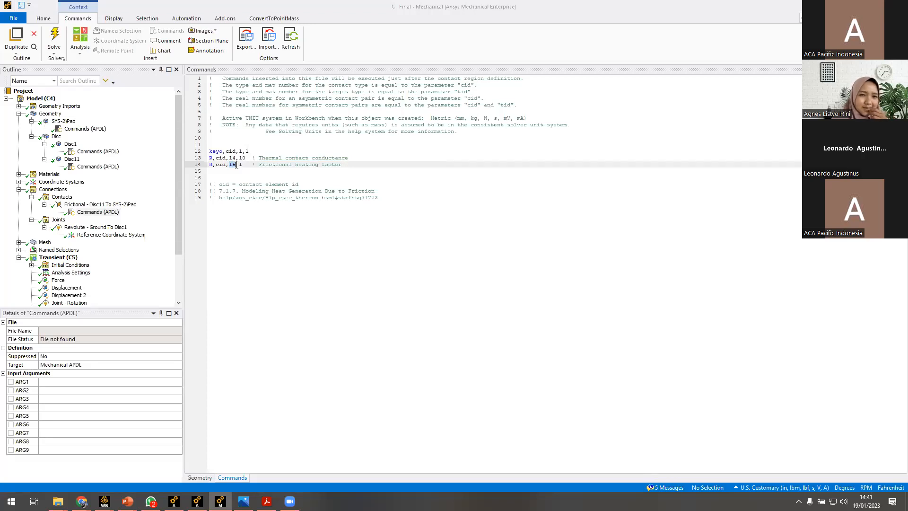
pyautogui.click(245, 158)
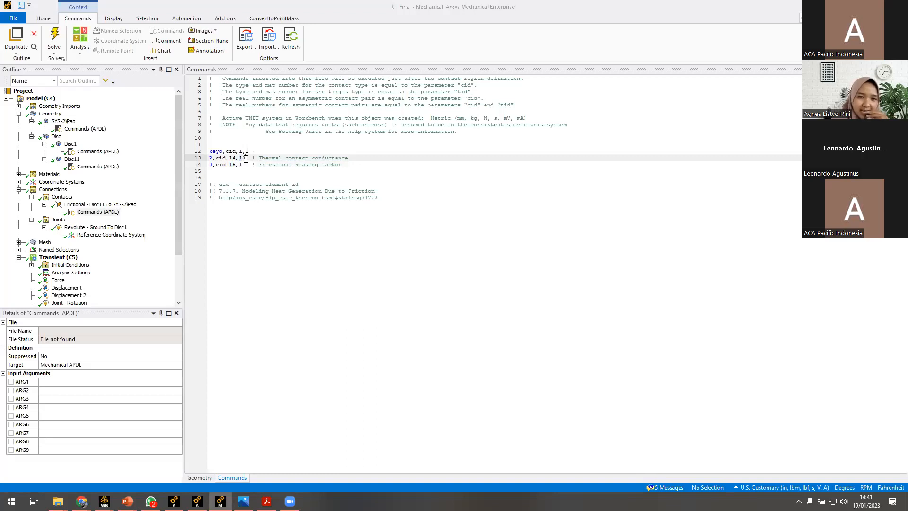
pyautogui.doubleClick(232, 166)
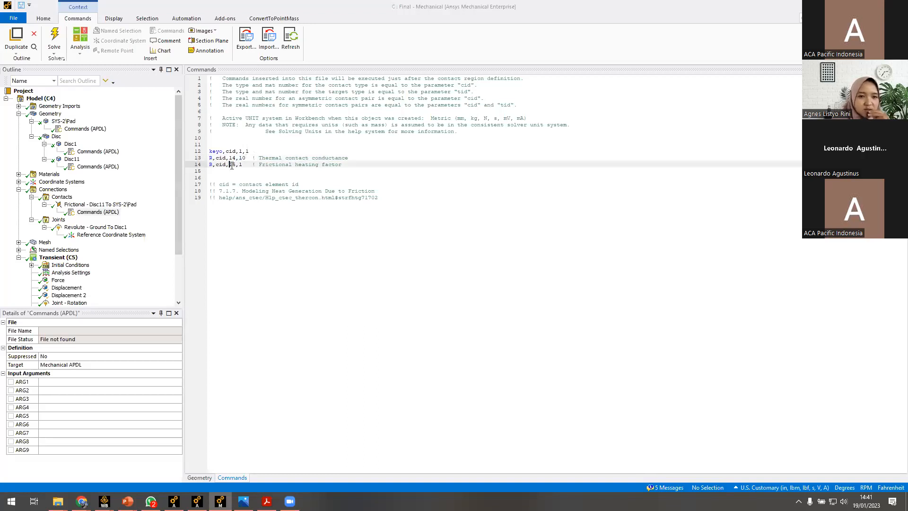
pyautogui.moveTo(257, 165); pyautogui.dragTo(350, 165)
pyautogui.click(351, 166)
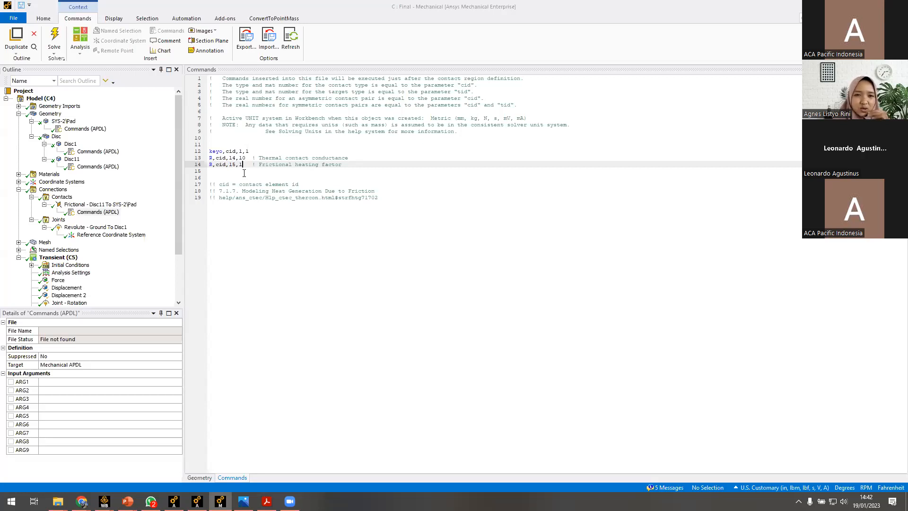
pyautogui.moveTo(244, 166); pyautogui.dragTo(238, 166)
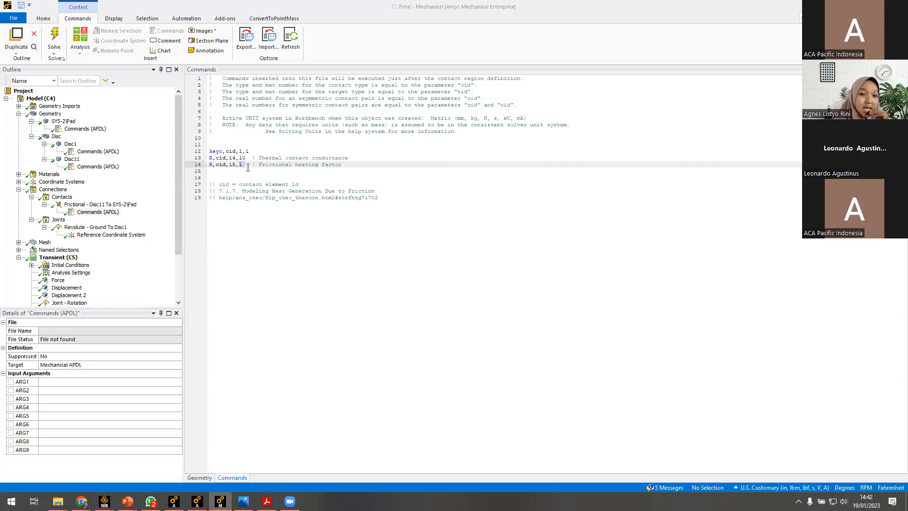
pyautogui.click(358, 184)
# Show the mesh of the disc and pad with its Edge Sizing and Body Sizing entries, and inspect it
pyautogui.click(52, 189)
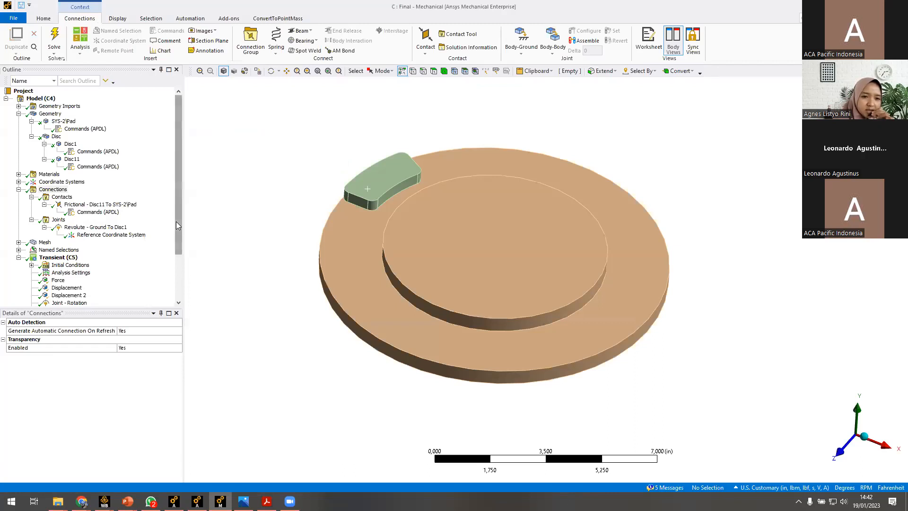
pyautogui.scroll(-3, 176, 221)
pyautogui.click(18, 182)
pyautogui.click(45, 182)
pyautogui.moveTo(327, 262); pyautogui.dragTo(381, 317, button='middle')
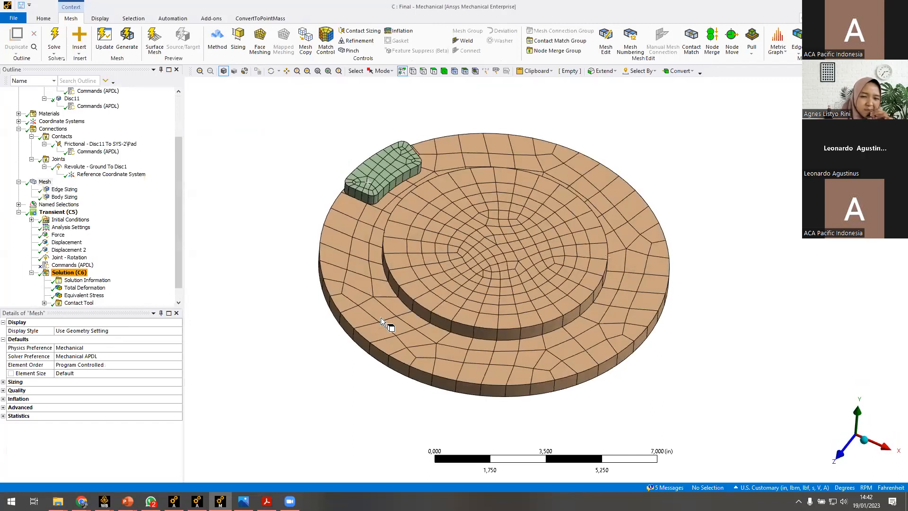
pyautogui.moveTo(176, 218); pyautogui.dragTo(178, 156)
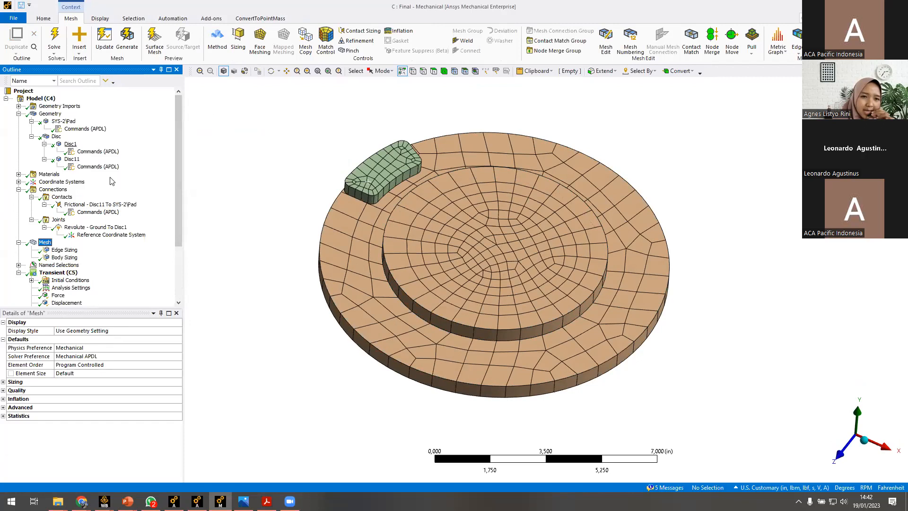
pyautogui.moveTo(372, 278)
pyautogui.mouseDown(button='middle')
pyautogui.moveTo(223, 260)
pyautogui.moveTo(386, 280)
pyautogui.mouseUp(button='middle')
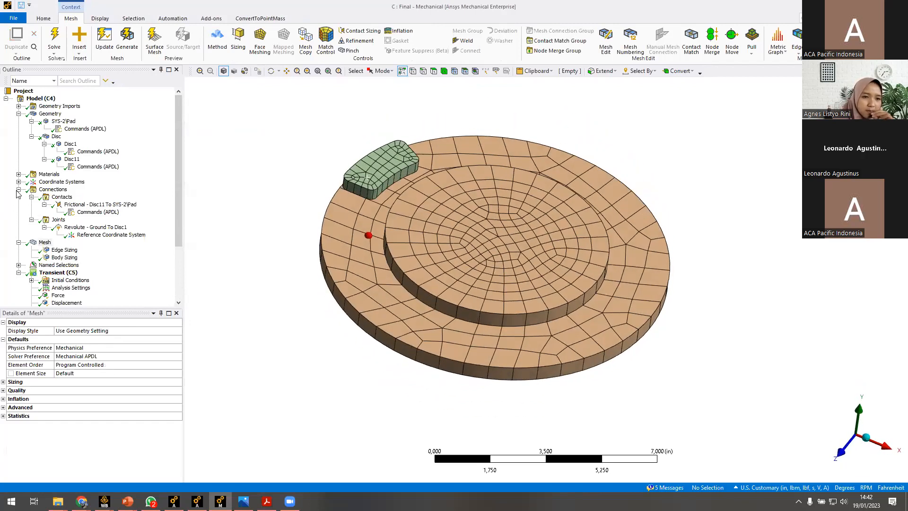
# Review the Transient environment's Analysis Settings and the Force applied to the pad
pyautogui.scroll(-4, 54, 213)
pyautogui.click(58, 196)
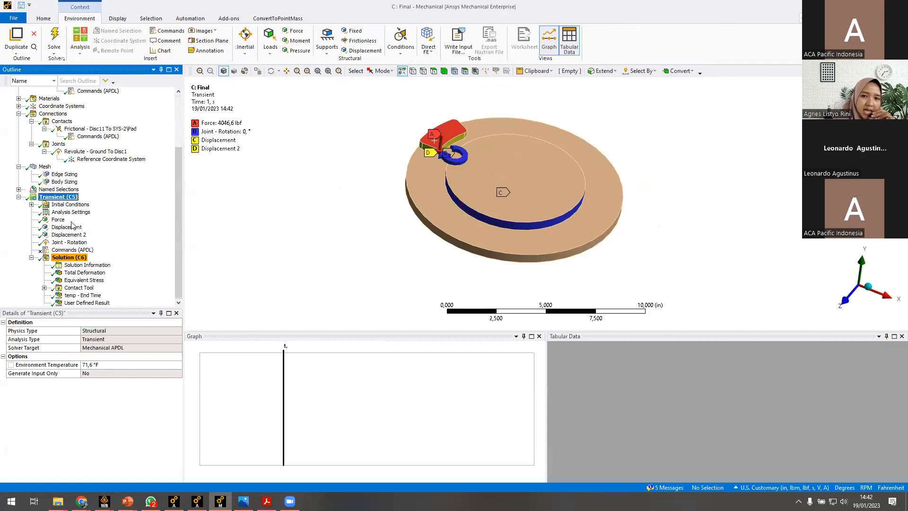
pyautogui.press('Down')
pyautogui.press('Down')
pyautogui.press('Down')
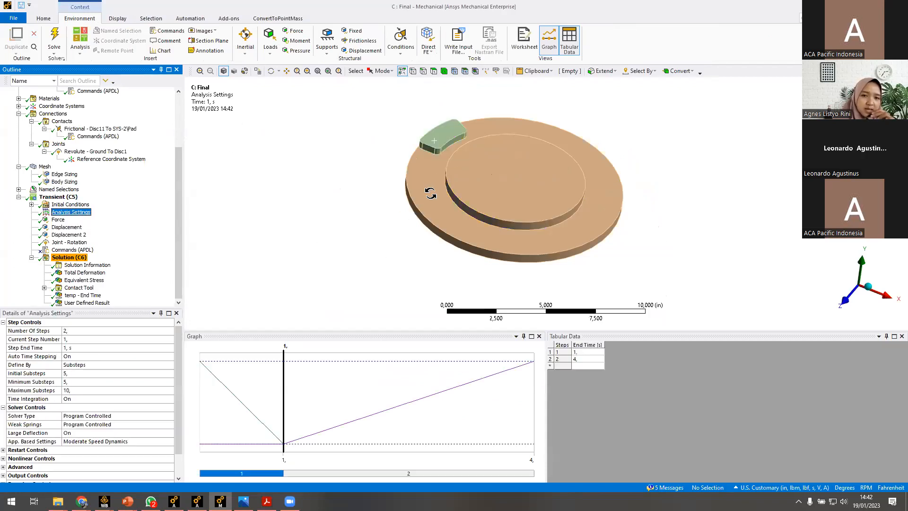
pyautogui.moveTo(427, 146); pyautogui.dragTo(444, 137, button='middle')
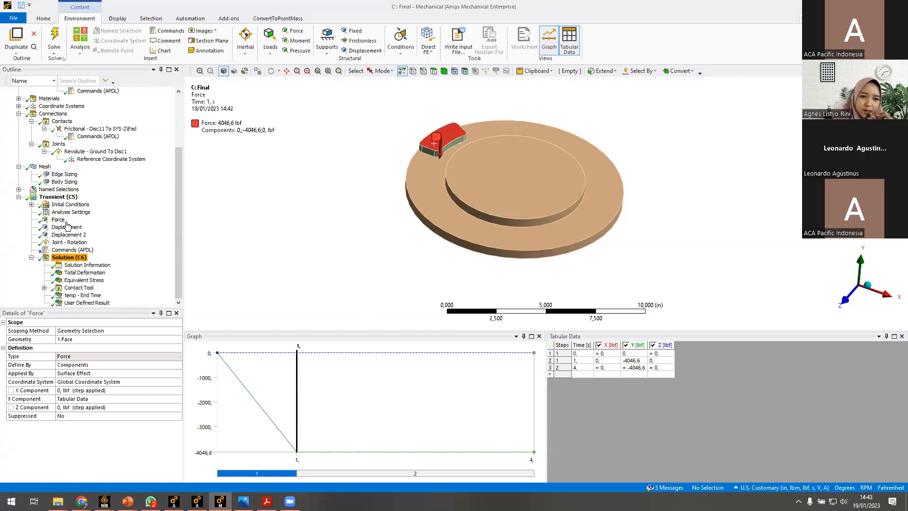
pyautogui.click(58, 220)
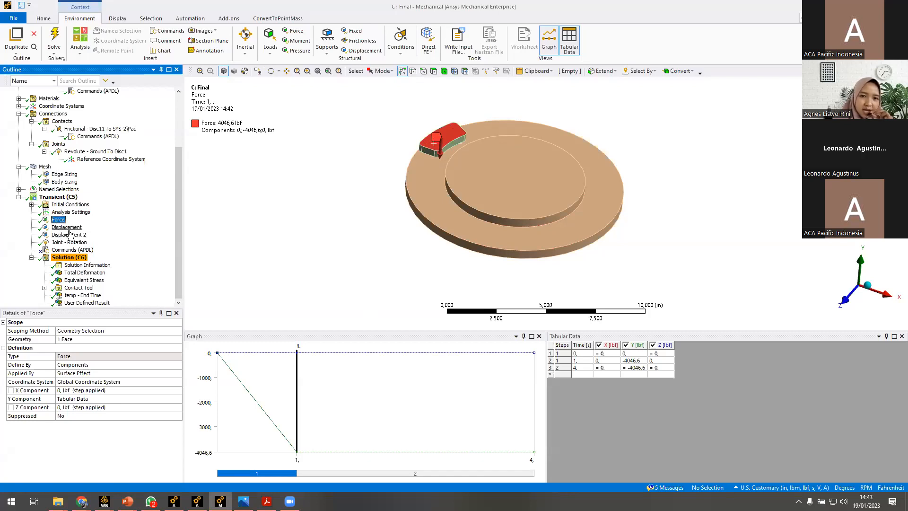
# Inspect the Displacement and Displacement 2 supports, including their scoped faces and component settings
pyautogui.click(69, 228)
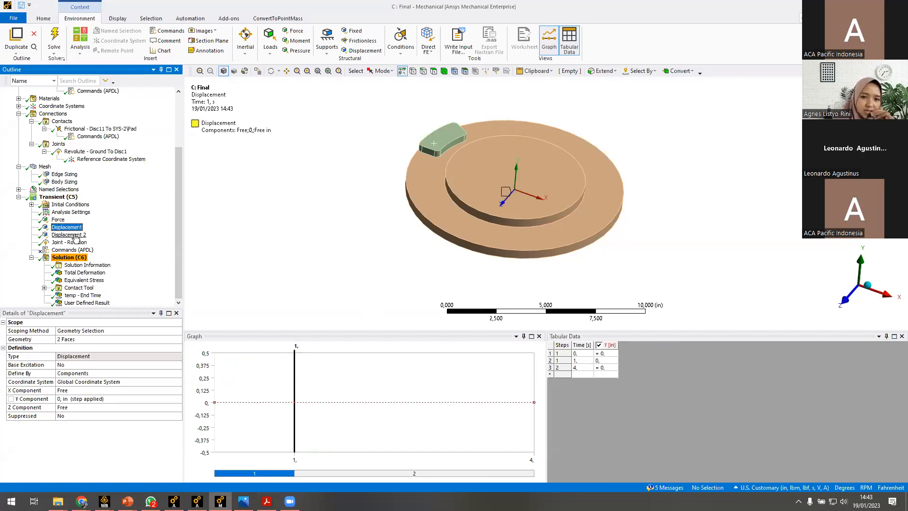
pyautogui.moveTo(237, 208); pyautogui.dragTo(400, 292, button='middle')
pyautogui.moveTo(799, 268); pyautogui.dragTo(685, 239, button='middle')
pyautogui.moveTo(583, 248); pyautogui.dragTo(478, 276, button='middle')
pyautogui.click(71, 235)
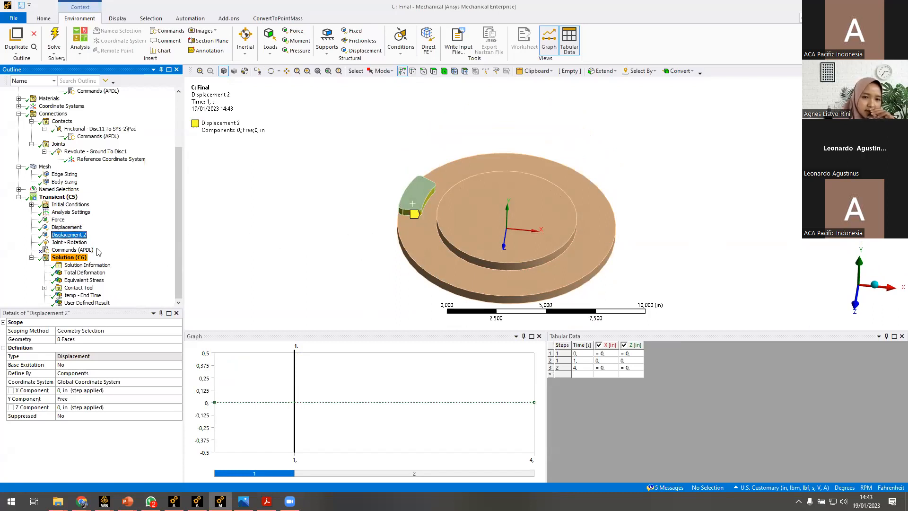
# Examine the Joint - Rotation load and its tabular data, and enlarge the outline to show the complete tree
pyautogui.click(71, 242)
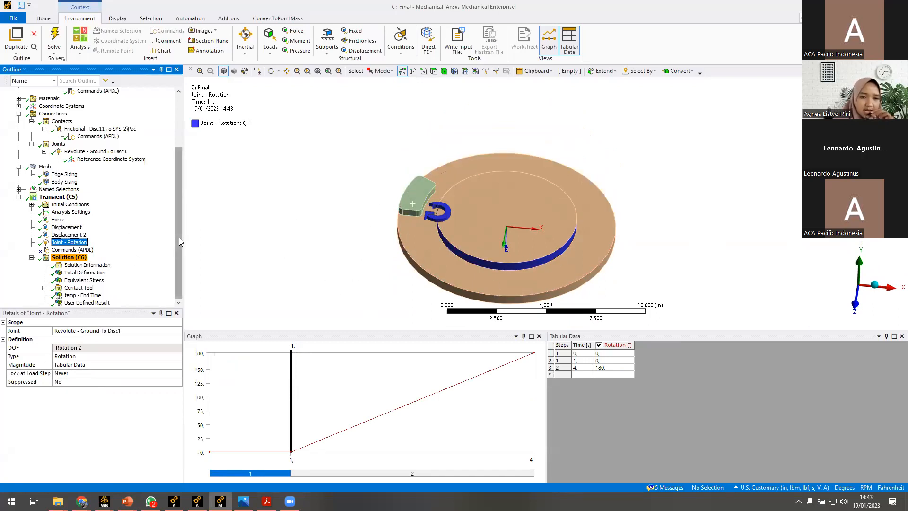
pyautogui.moveTo(134, 315); pyautogui.dragTo(136, 393)
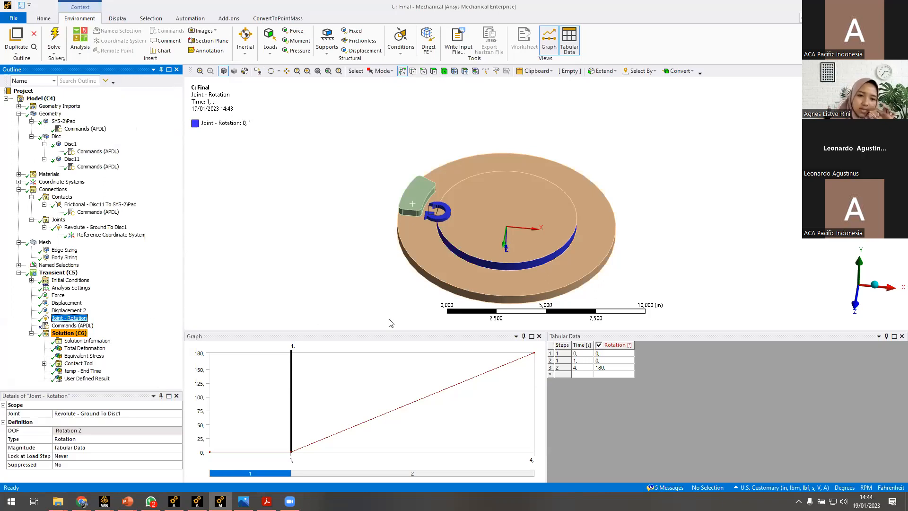
pyautogui.click(636, 282)
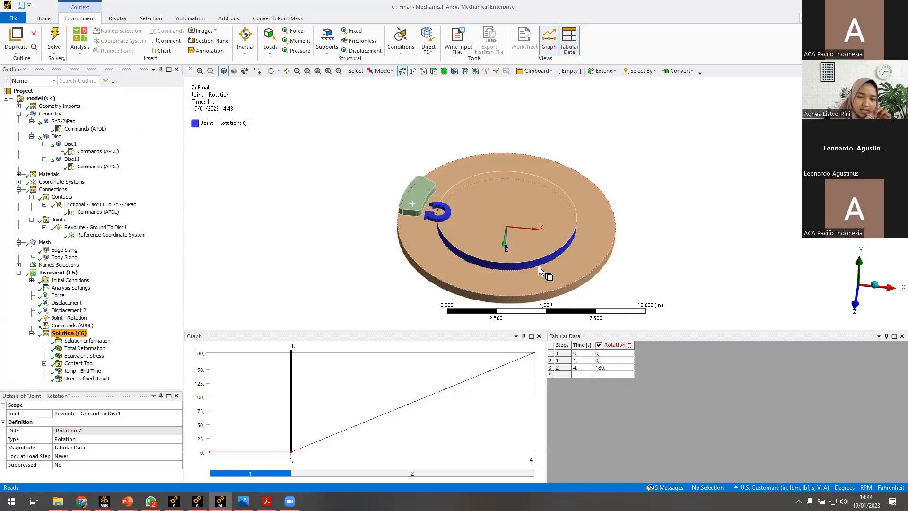
# Play the animations of the Total Deformation result and the Contact Tool's Status result
pyautogui.click(97, 350)
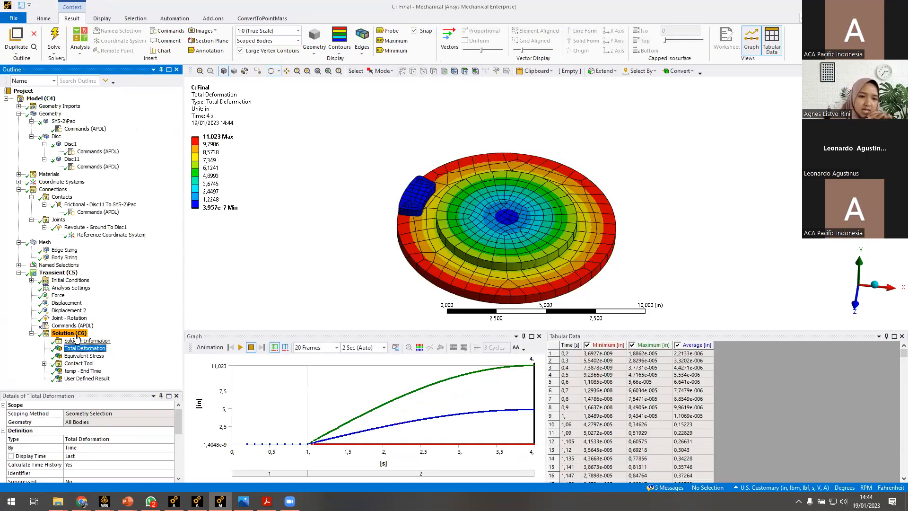
pyautogui.click(242, 347)
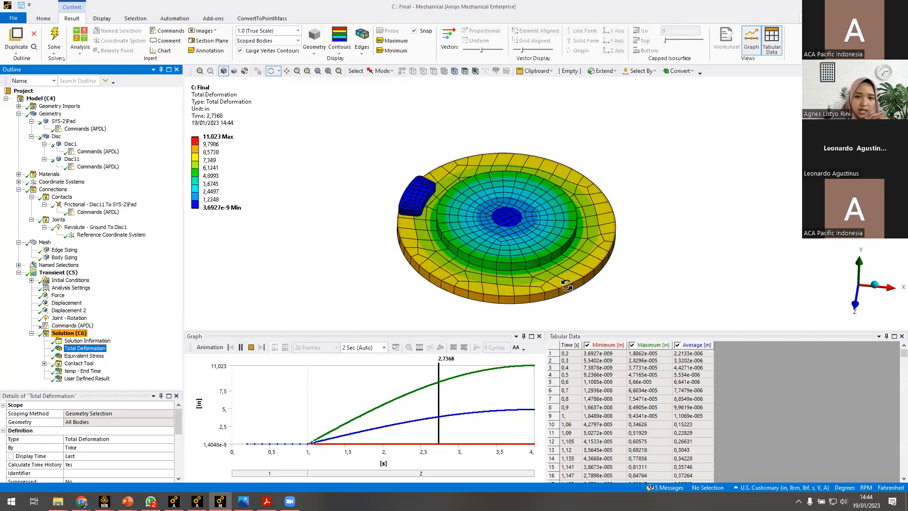
pyautogui.click(79, 363)
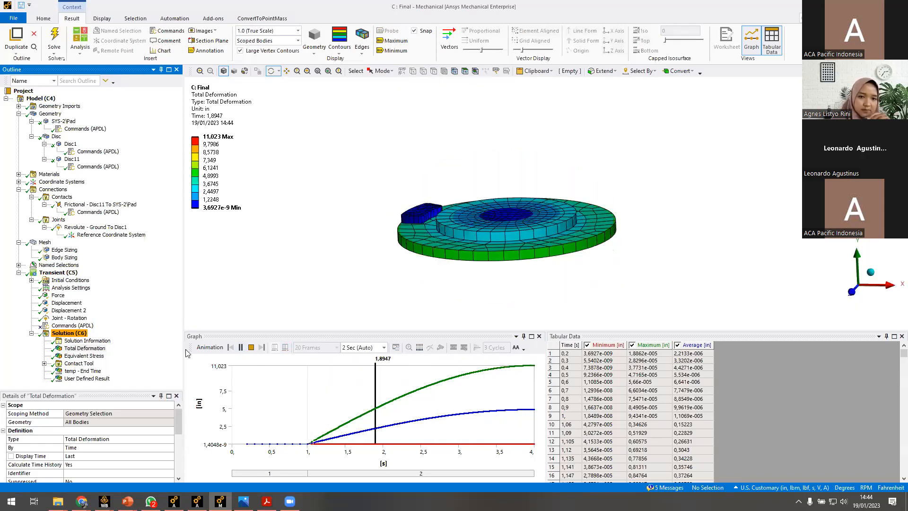
pyautogui.click(240, 347)
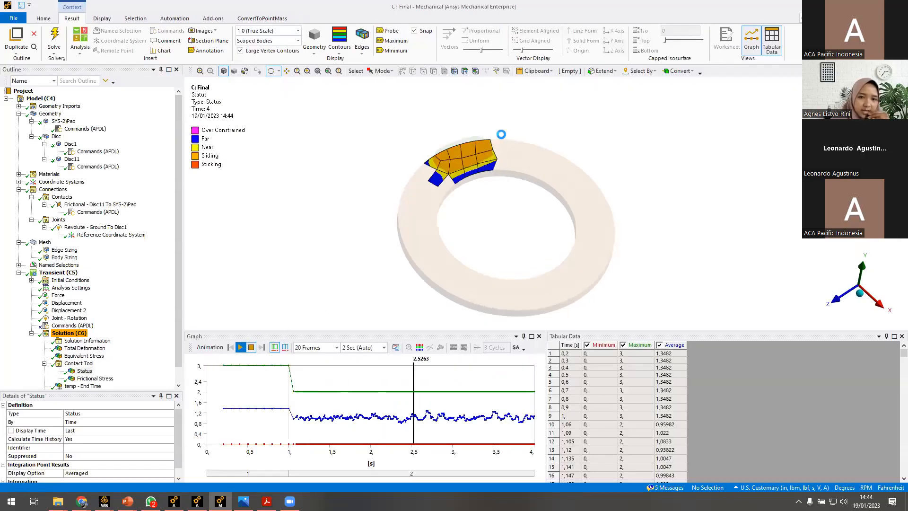
pyautogui.click(251, 347)
# Open the Contact Tool's Frictional Stress result and animate it over the load steps
pyautogui.scroll(-1, 128, 357)
pyautogui.click(100, 364)
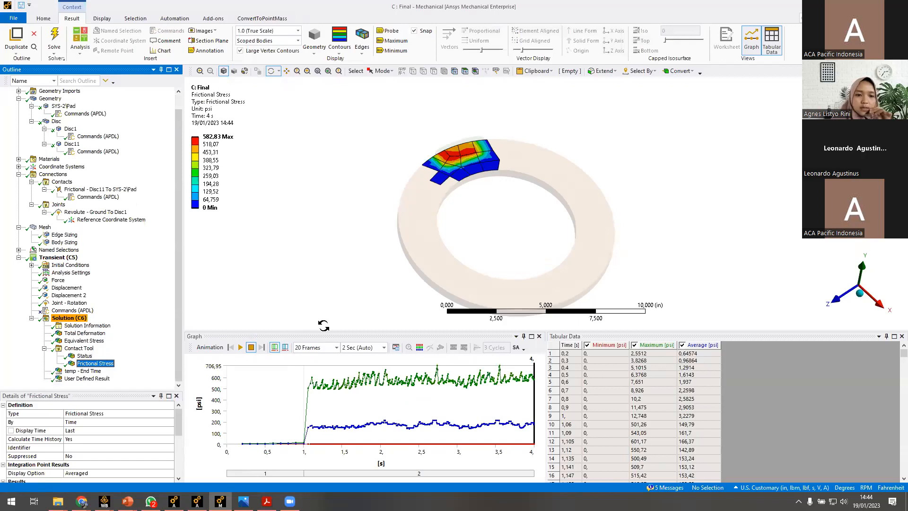
pyautogui.click(239, 347)
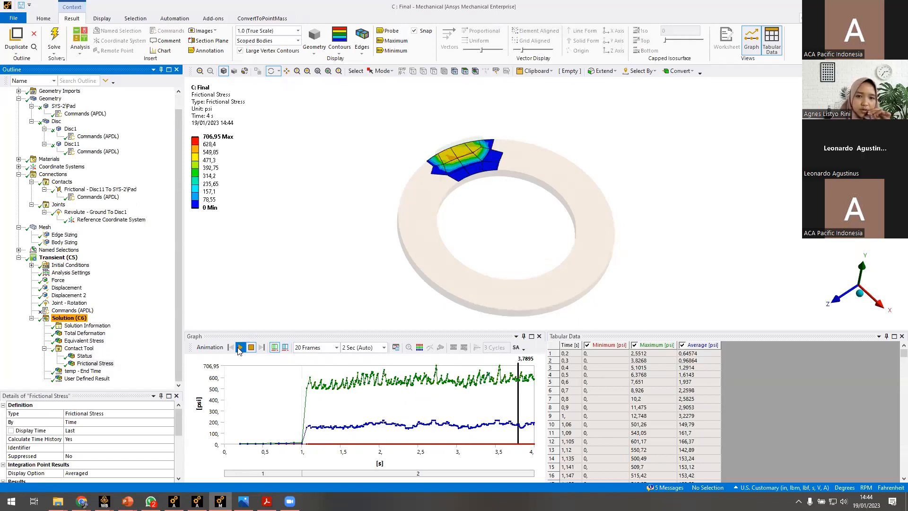
pyautogui.click(252, 347)
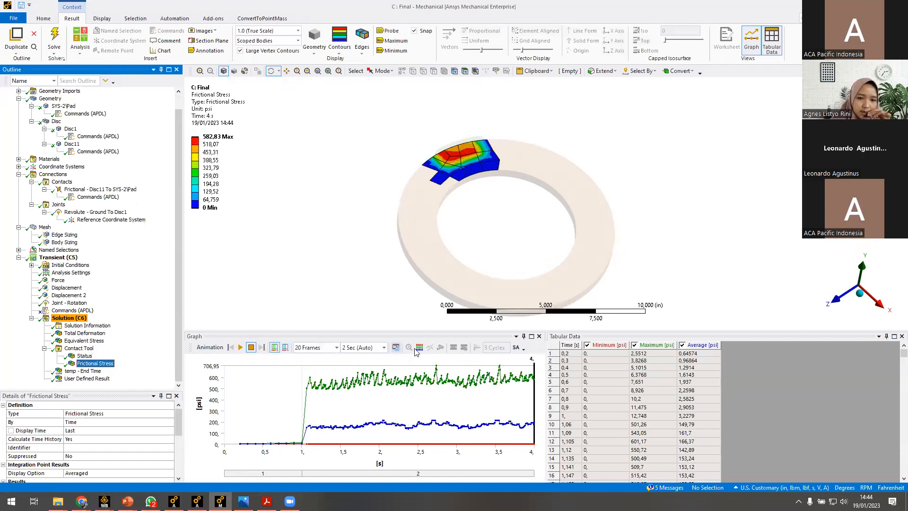
pyautogui.click(240, 347)
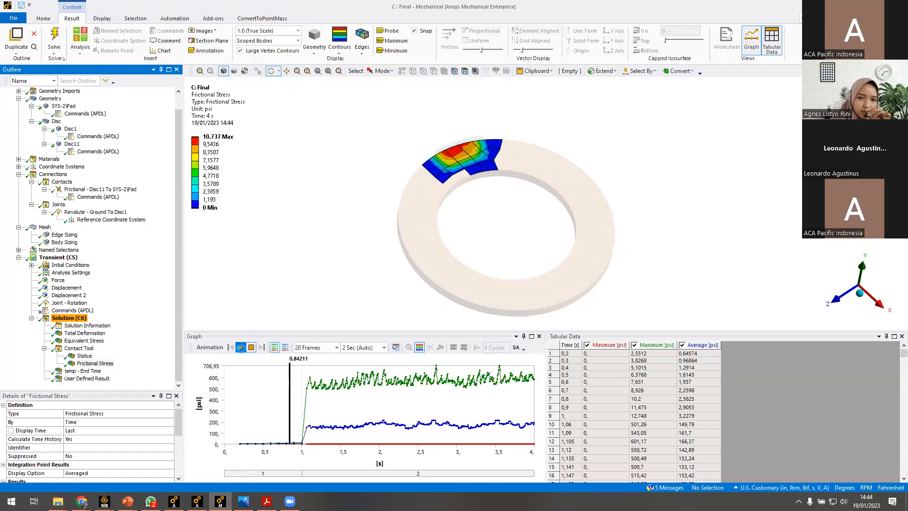
# Replay the Frictional Stress animation and stop it
pyautogui.click(241, 347)
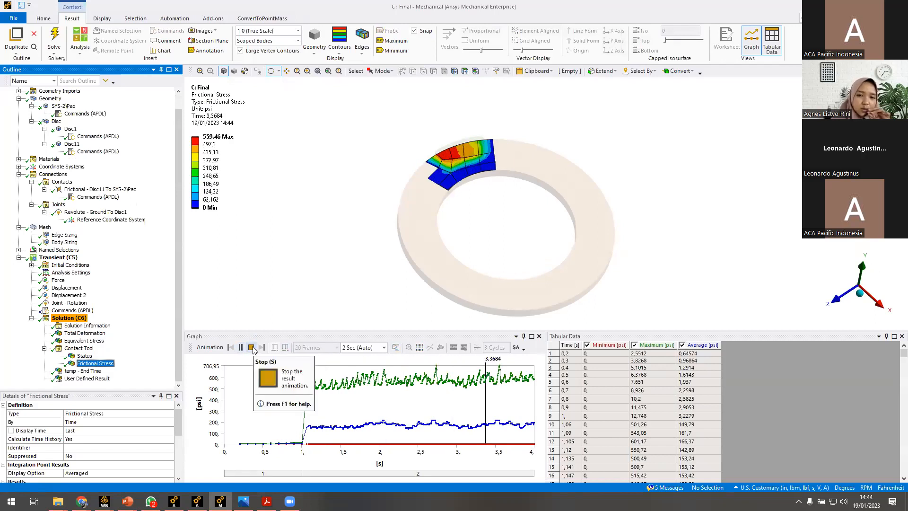
pyautogui.click(251, 347)
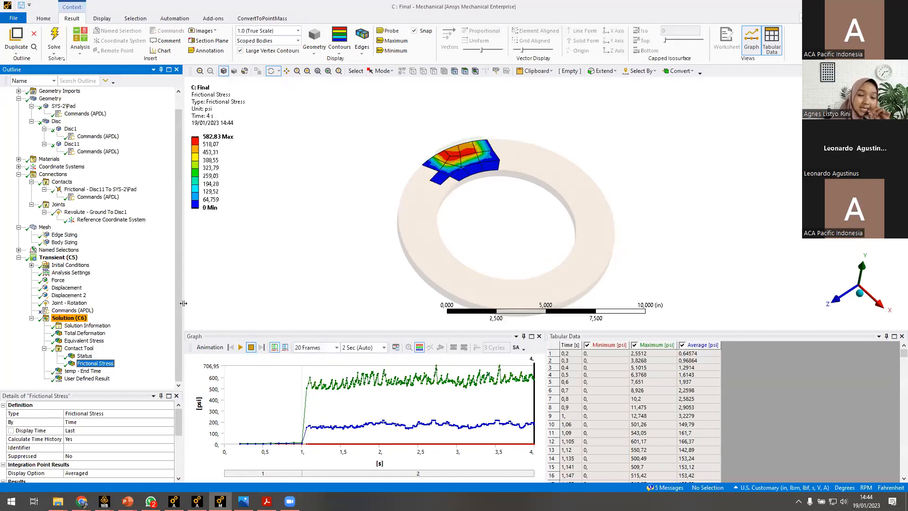
# View the temp - End Time result and show where a User Defined Result can be inserted under Solution, without adding one
pyautogui.click(91, 372)
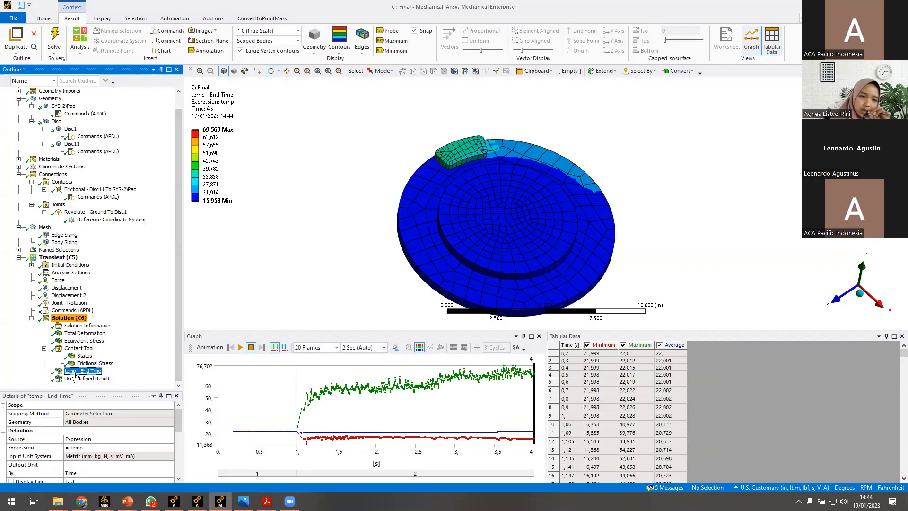
pyautogui.rightClick(81, 322)
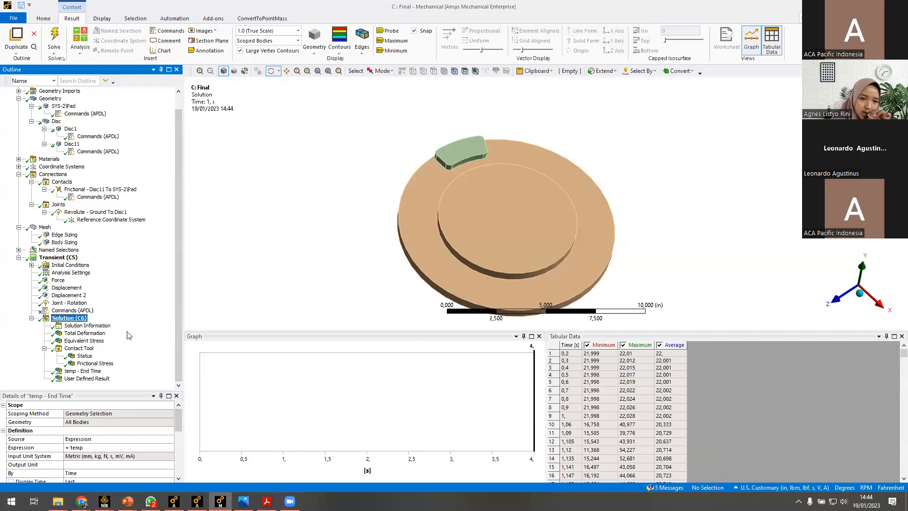
pyautogui.moveTo(119, 325)
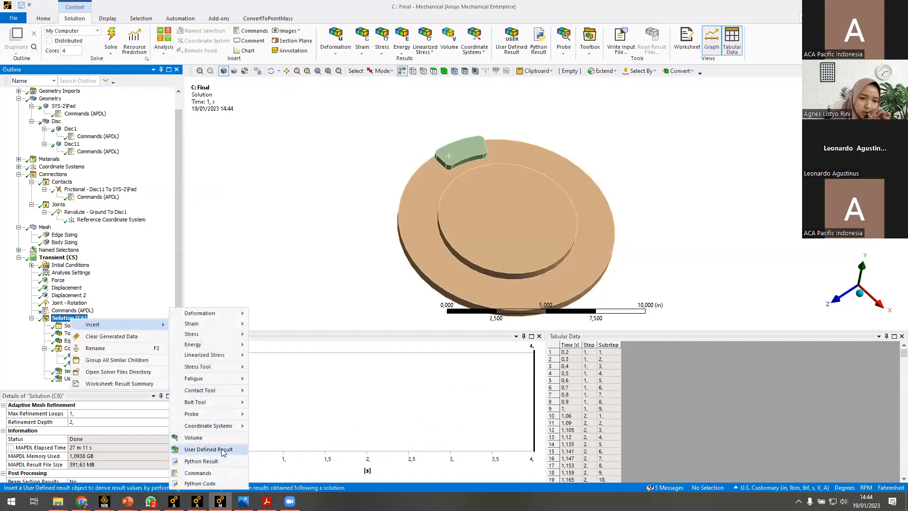
pyautogui.click(81, 398)
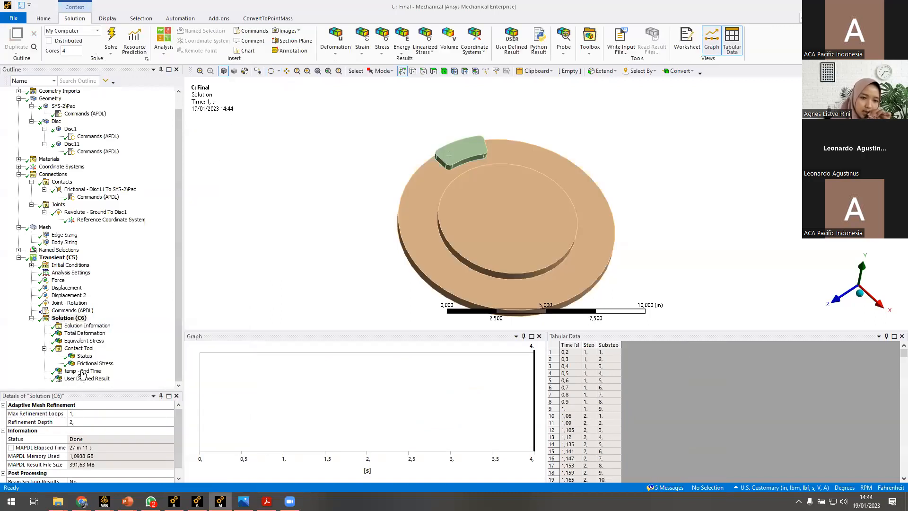
# Examine the temp - End Time result's scope and expression in an enlarged details view, and play its animation
pyautogui.click(83, 372)
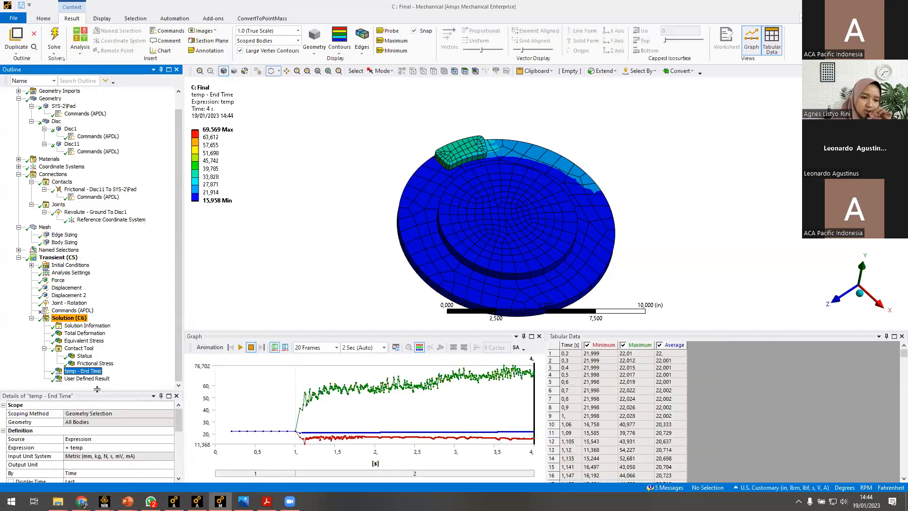
pyautogui.moveTo(87, 391); pyautogui.dragTo(88, 279)
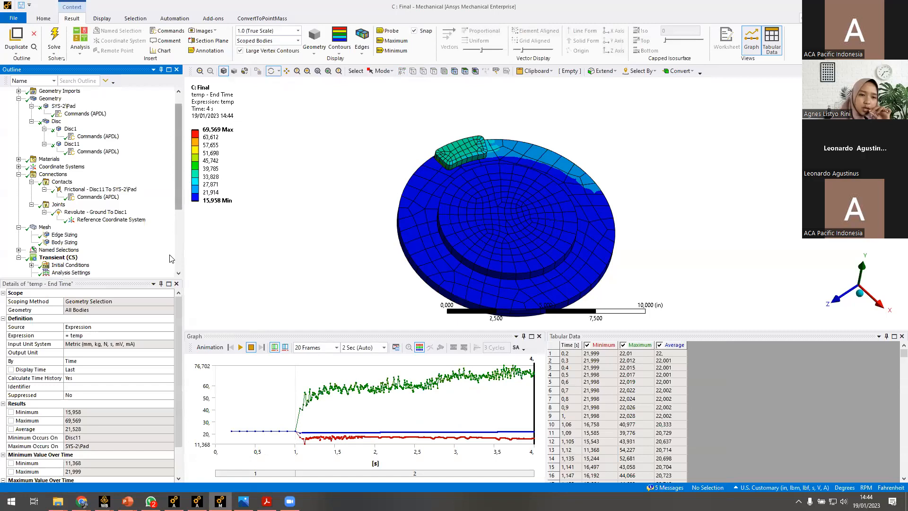
pyautogui.scroll(-2, 171, 258)
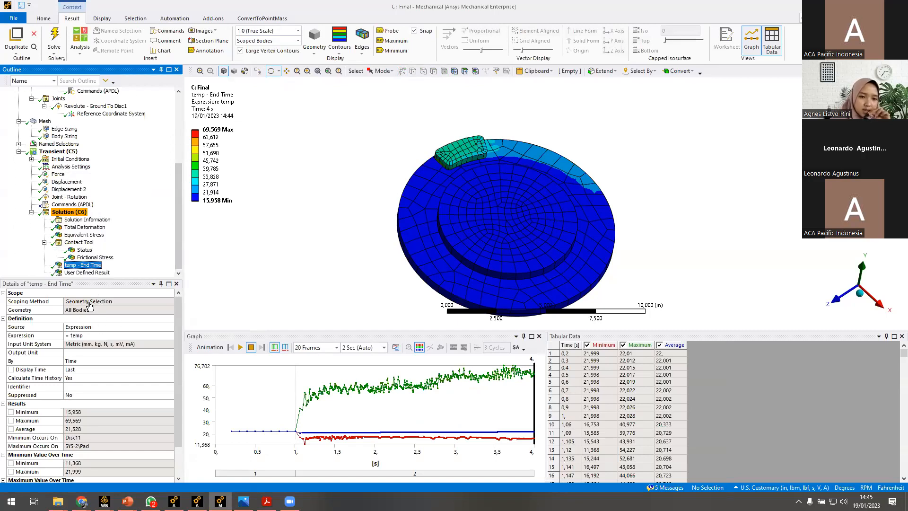
pyautogui.moveTo(90, 279); pyautogui.dragTo(95, 319)
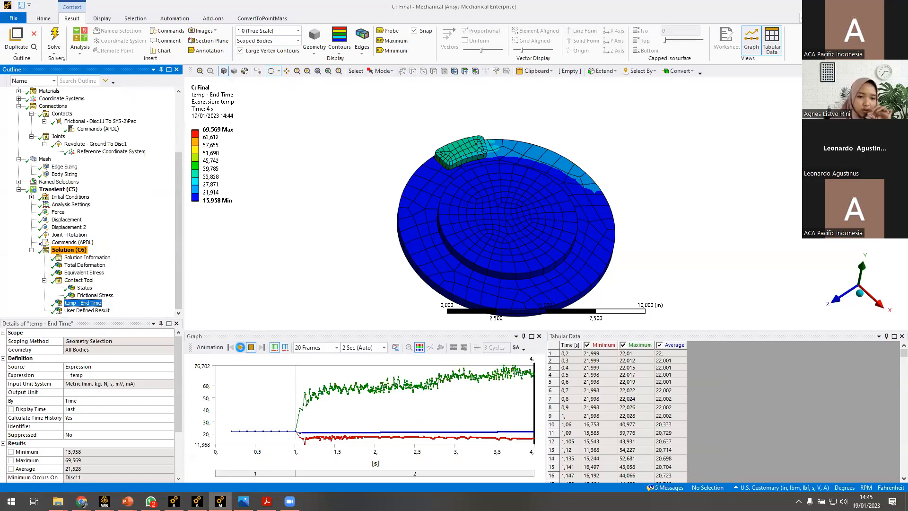
pyautogui.click(240, 348)
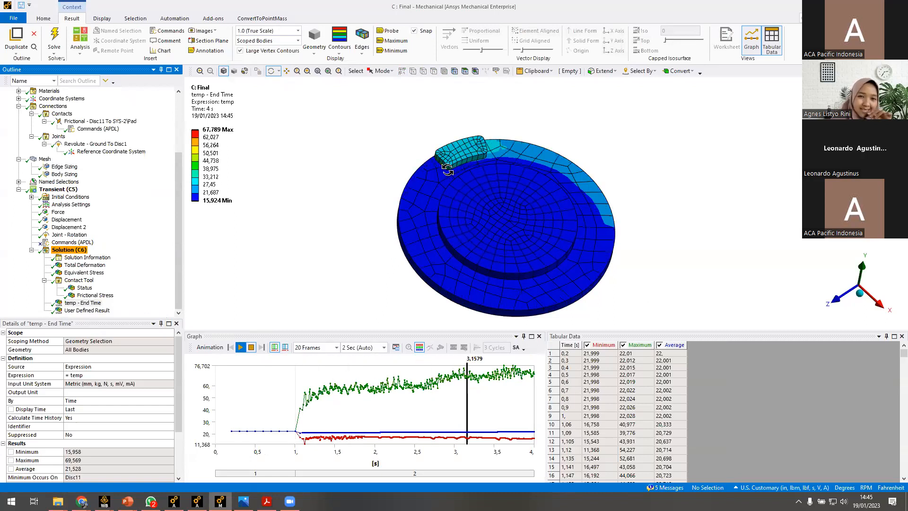
pyautogui.click(240, 348)
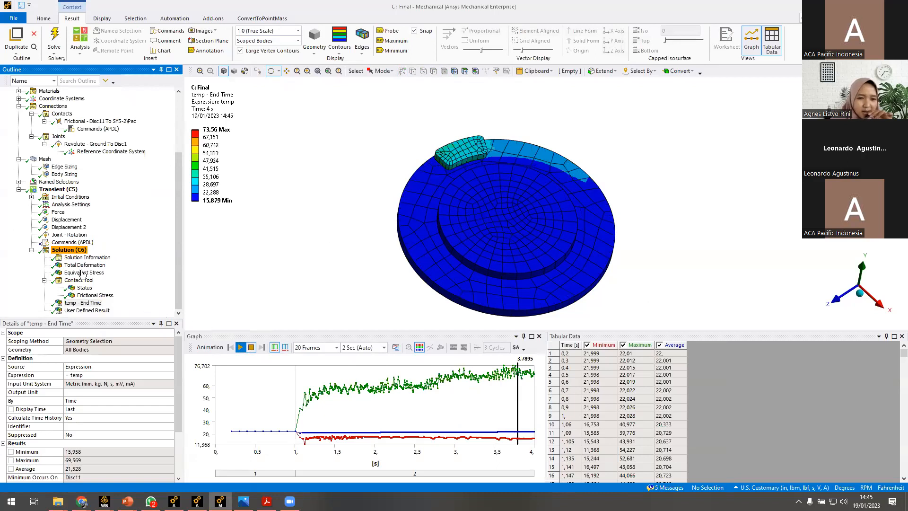
# Check the Joint - Rotation load's tabular data, and return to the temp - End Time contour to examine its legend and the disc
pyautogui.click(76, 235)
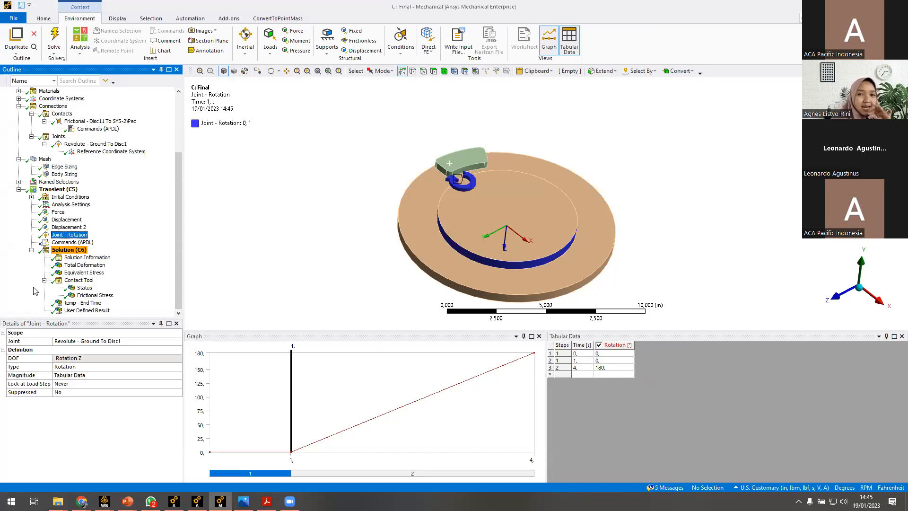
pyautogui.click(88, 303)
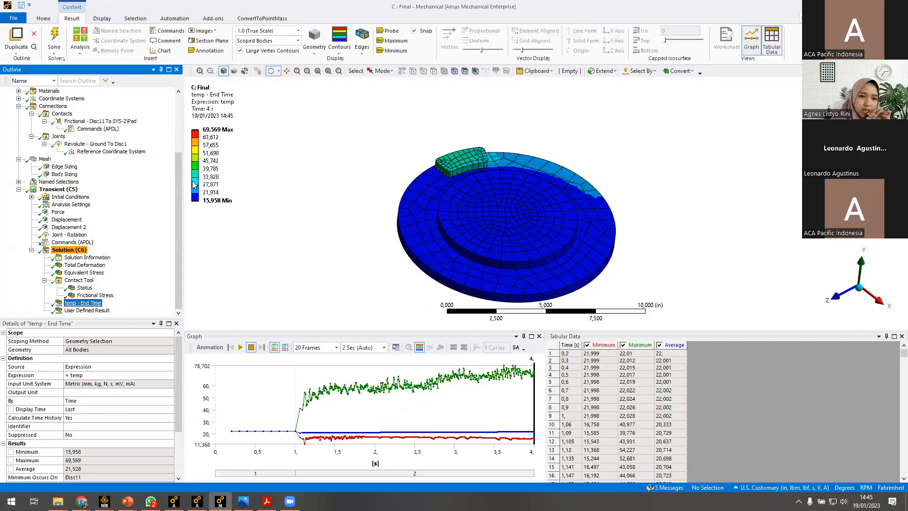
pyautogui.click(218, 131)
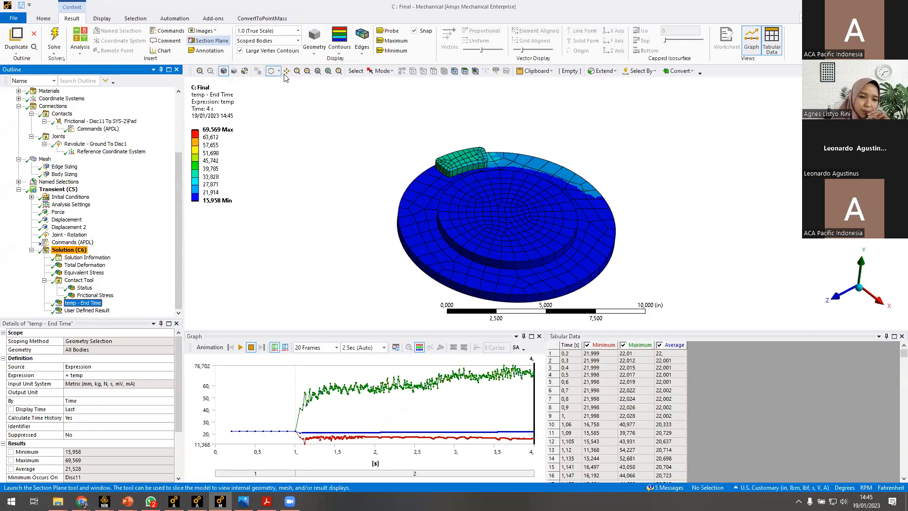
pyautogui.moveTo(317, 252); pyautogui.dragTo(365, 215)
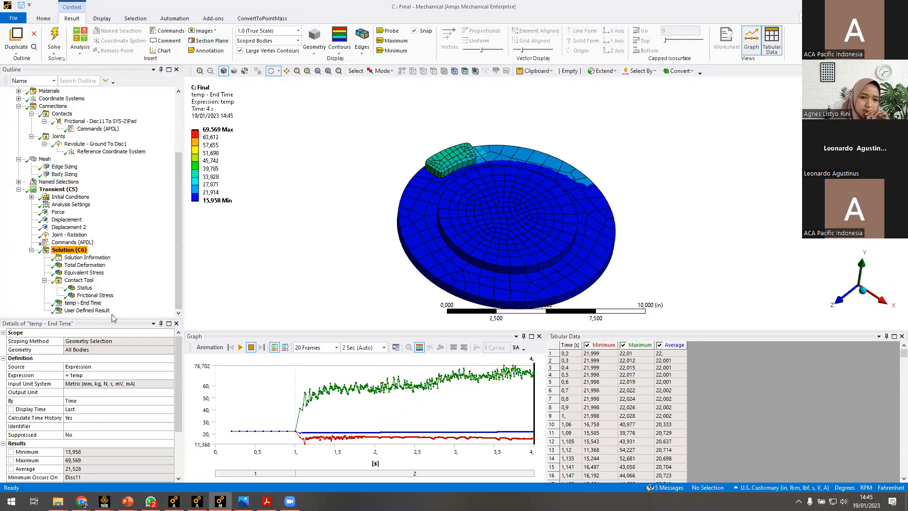
# Duplicate the temp - End Time result under Solution
pyautogui.click(95, 303)
pyautogui.moveTo(179, 295); pyautogui.dragTo(180, 285)
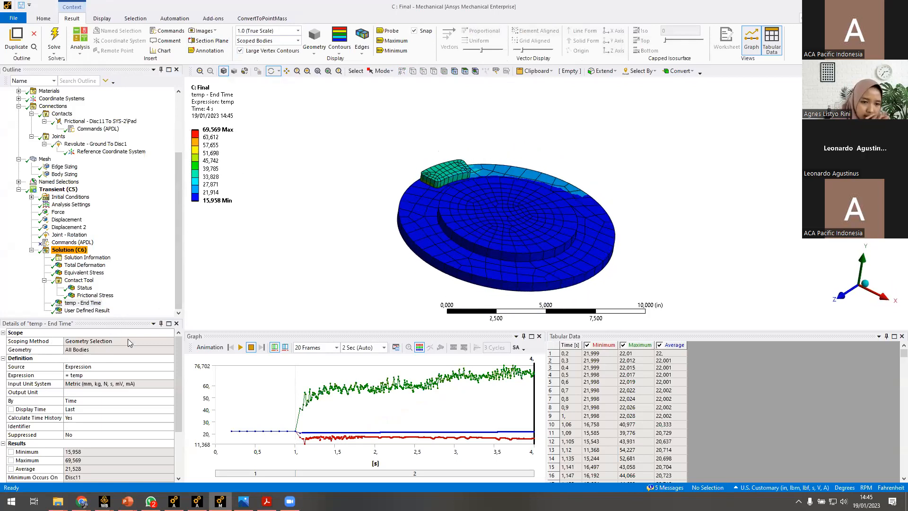
pyautogui.click(96, 315)
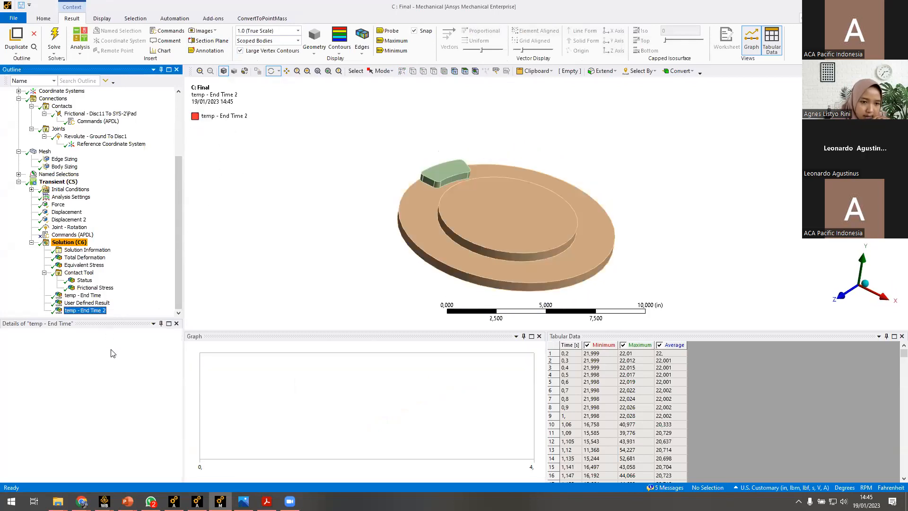
# Scope the temp - End Time 2 result to the two disc bodies, leaving out the pad
pyautogui.moveTo(415, 166); pyautogui.dragTo(425, 156)
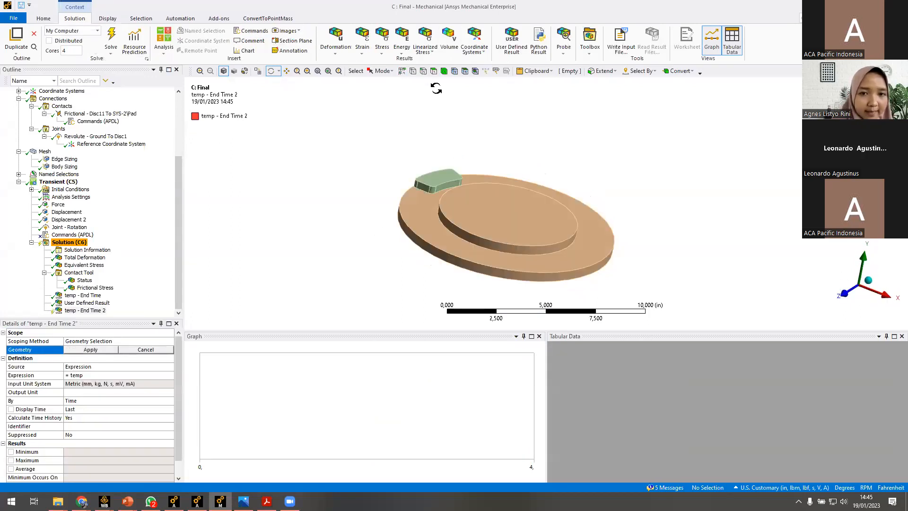
pyautogui.click(444, 71)
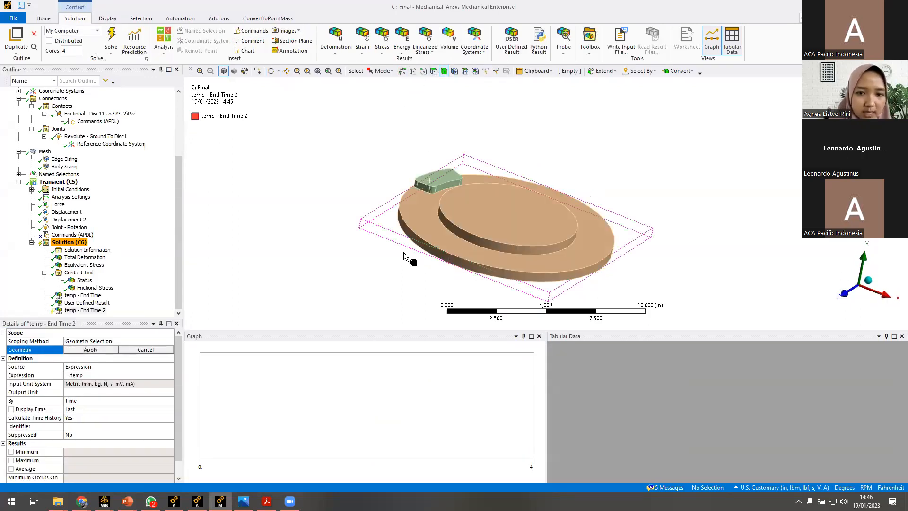
pyautogui.click(446, 240)
pyautogui.keyDown('ctrl'); pyautogui.click(542, 229); pyautogui.keyUp('ctrl')
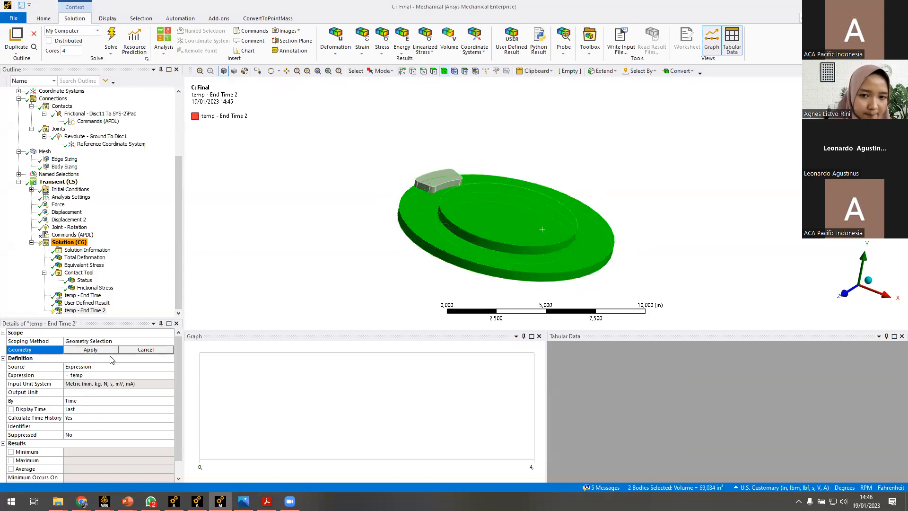
pyautogui.click(108, 352)
# Evaluate all results and animate the disc-only temp - End Time 2 temperature contour
pyautogui.rightClick(97, 312)
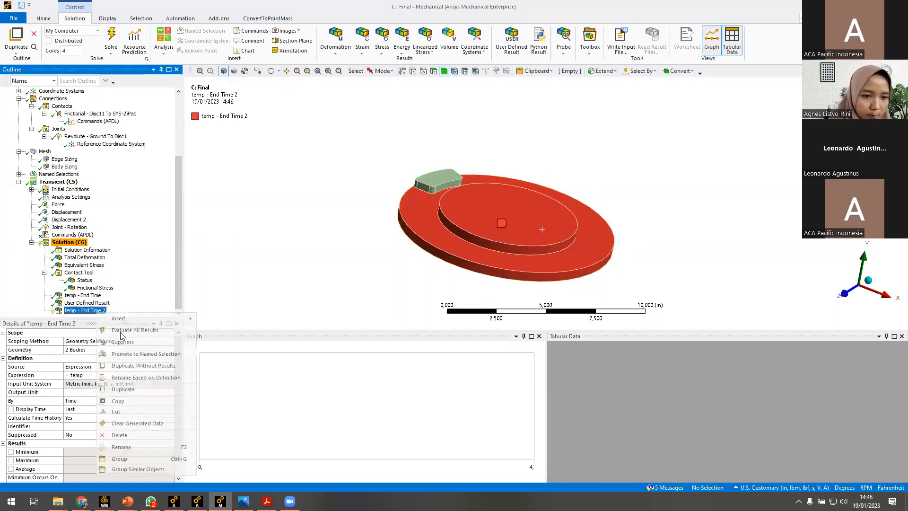
pyautogui.click(122, 331)
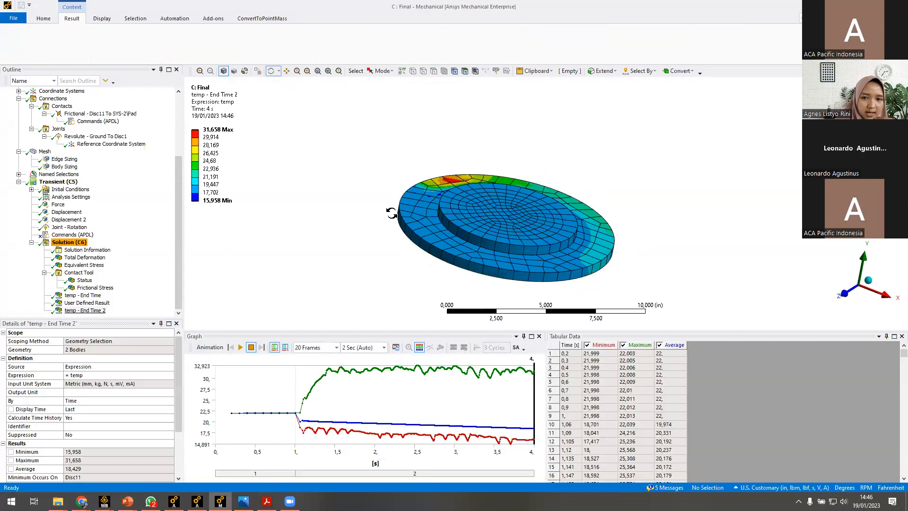
pyautogui.click(240, 348)
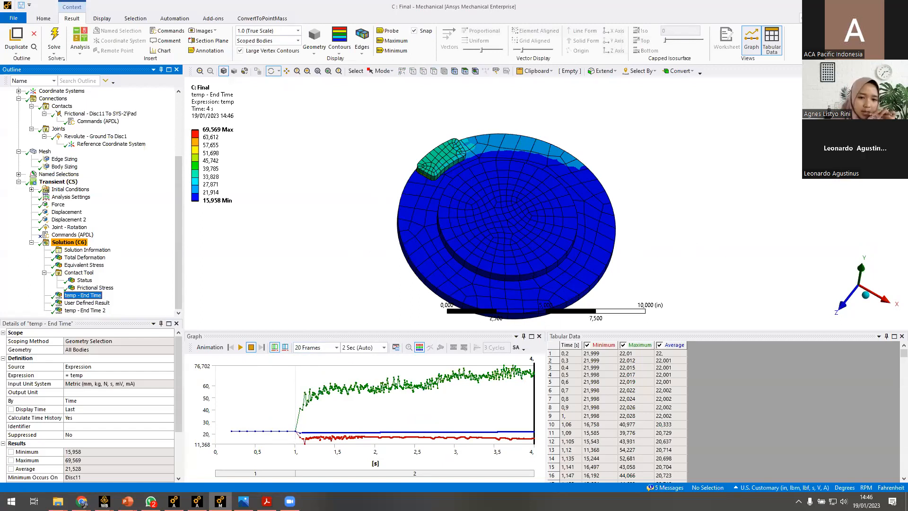
# Switch to the PowerPoint slide show to present the Thermal Frictional Heating slide
pyautogui.click(127, 501)
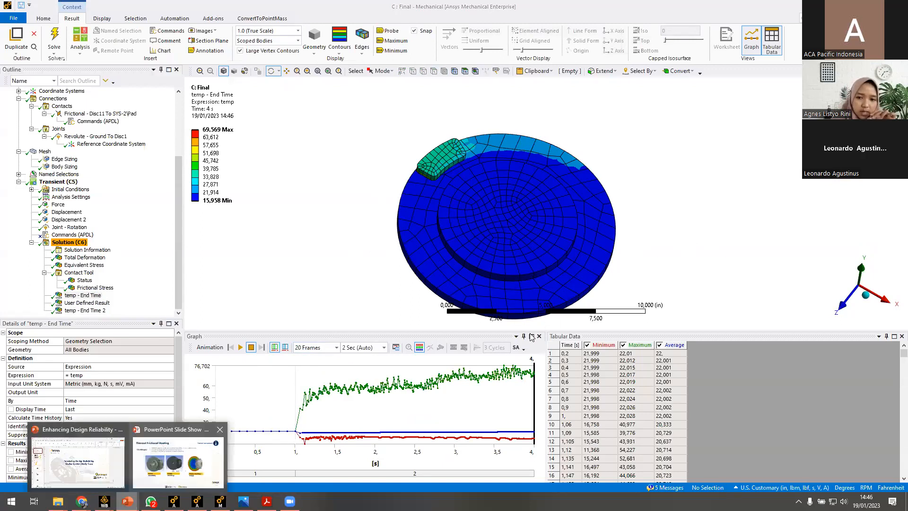
pyautogui.click(178, 462)
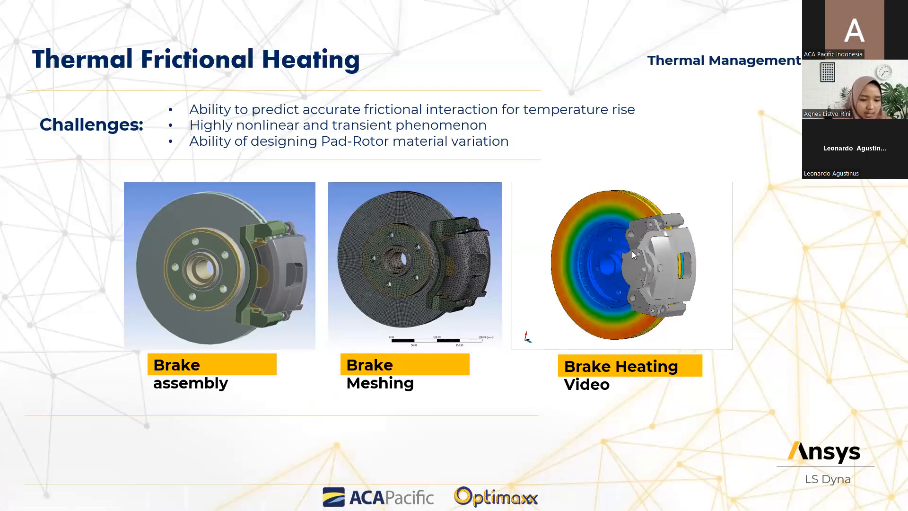
# Switch back to Ansys Mechanical and examine the User Defined Result's EPTTEQV_RST expression and its contour on the brake model
pyautogui.hotkey('alt', 'Tab')
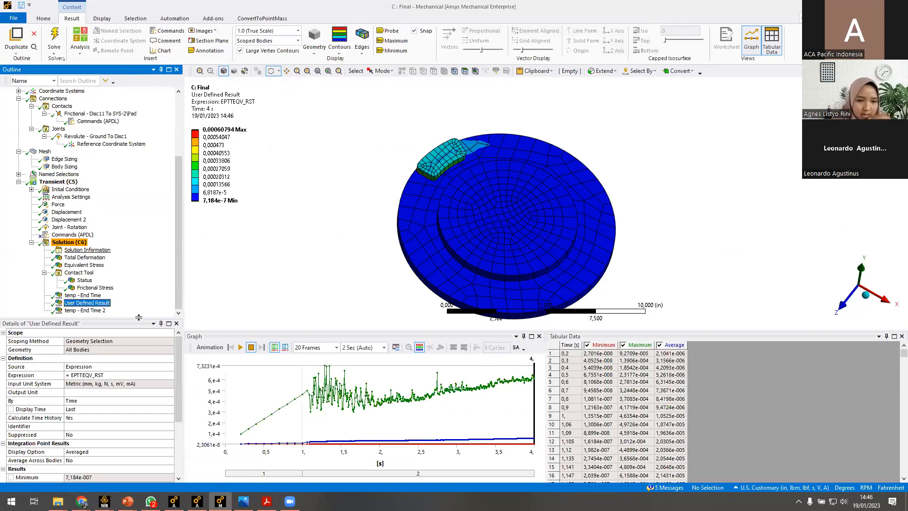
pyautogui.moveTo(129, 324); pyautogui.dragTo(129, 319)
pyautogui.scroll(-1, 108, 304)
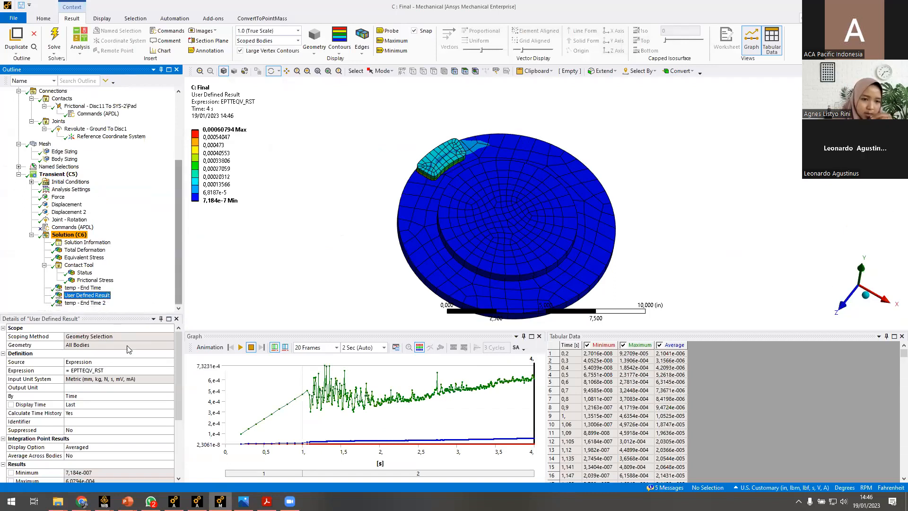
pyautogui.click(113, 371)
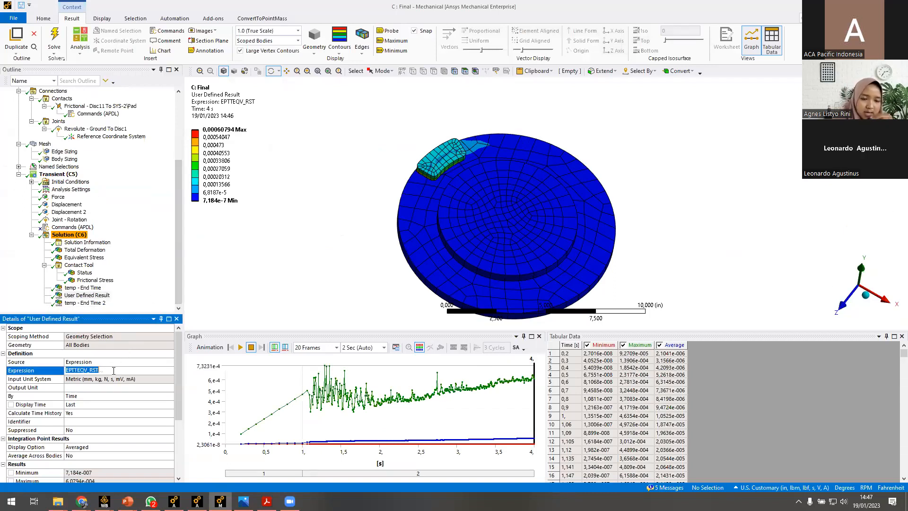
pyautogui.click(113, 371)
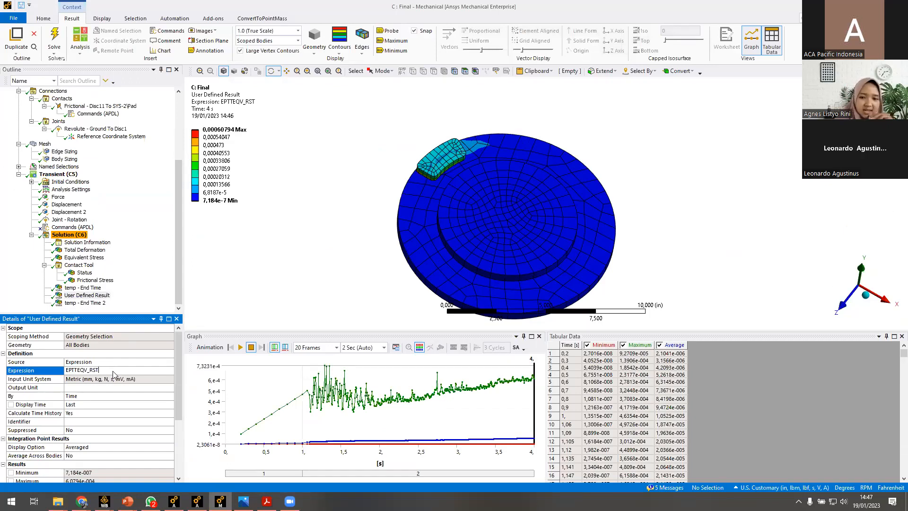
pyautogui.click(246, 249)
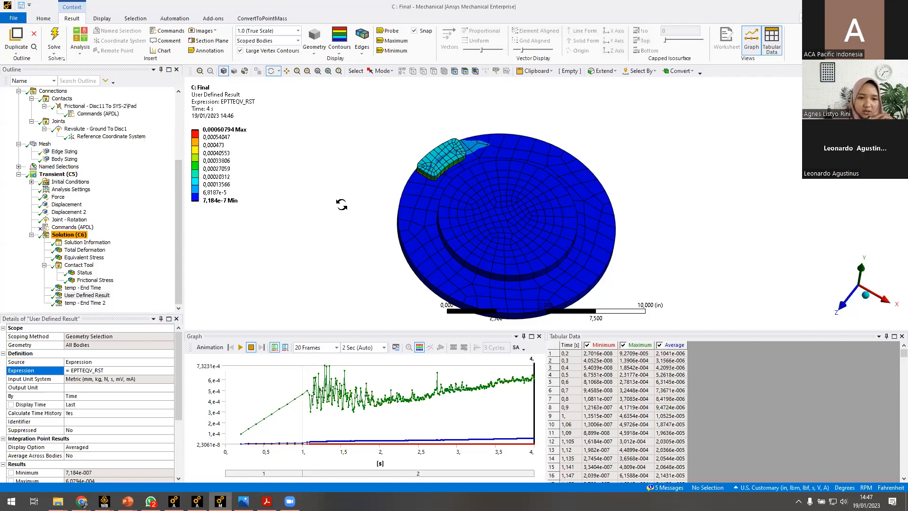
pyautogui.moveTo(339, 223); pyautogui.dragTo(615, 259)
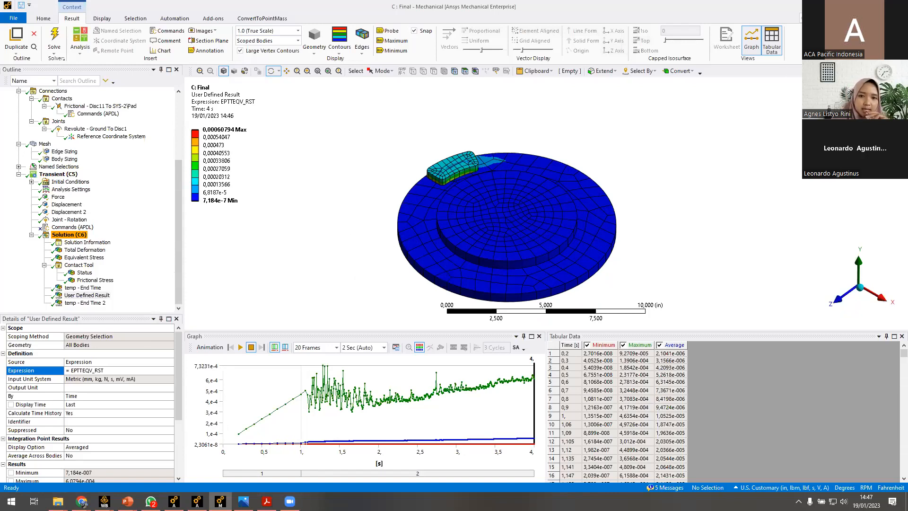
# Switch to the PowerPoint slide show and reveal the Value points on the Thermal Frictional Heating slide
pyautogui.hotkey('alt', 'Tab')
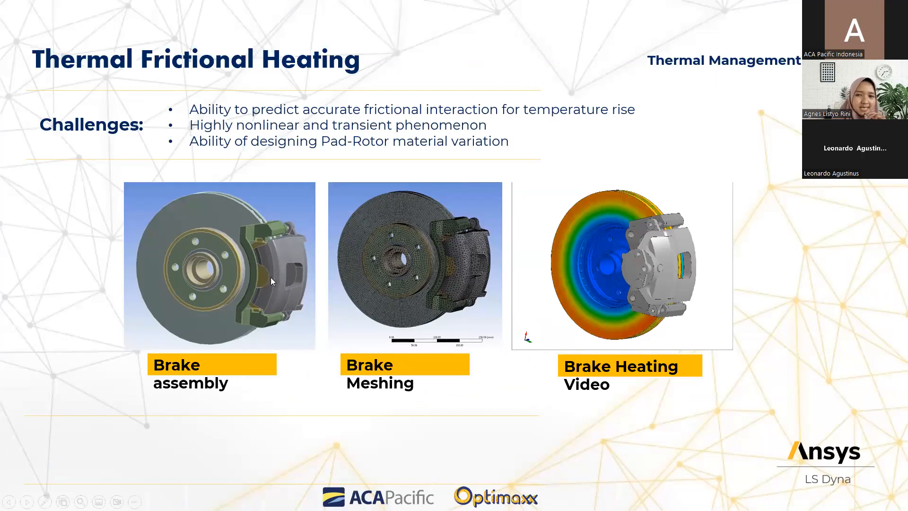
pyautogui.moveTo(664, 276)
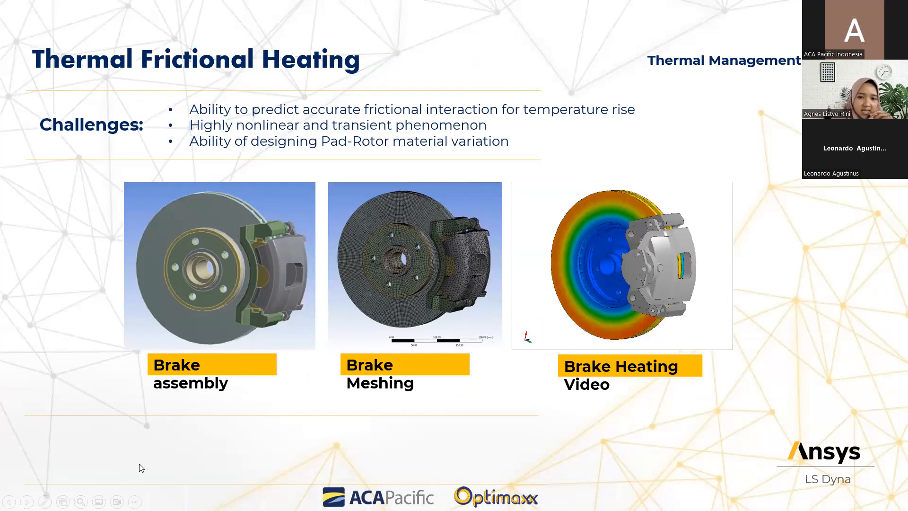
pyautogui.click(132, 428)
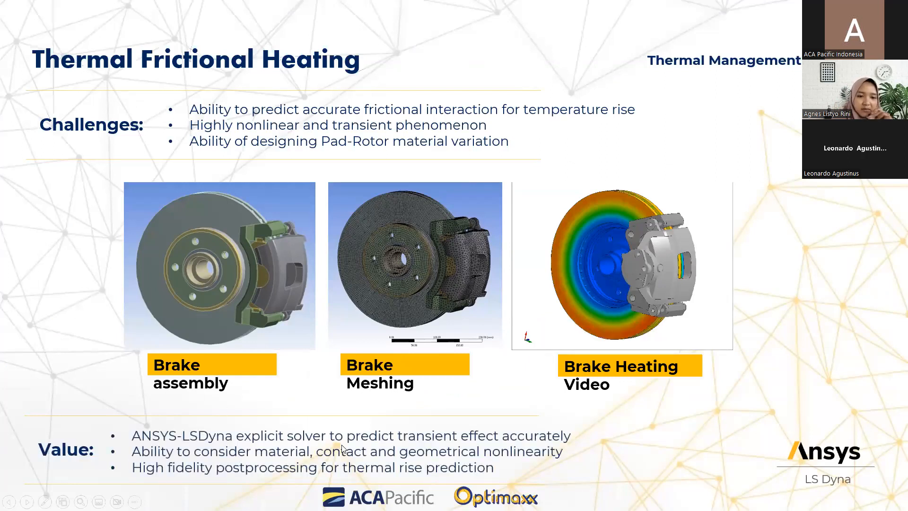